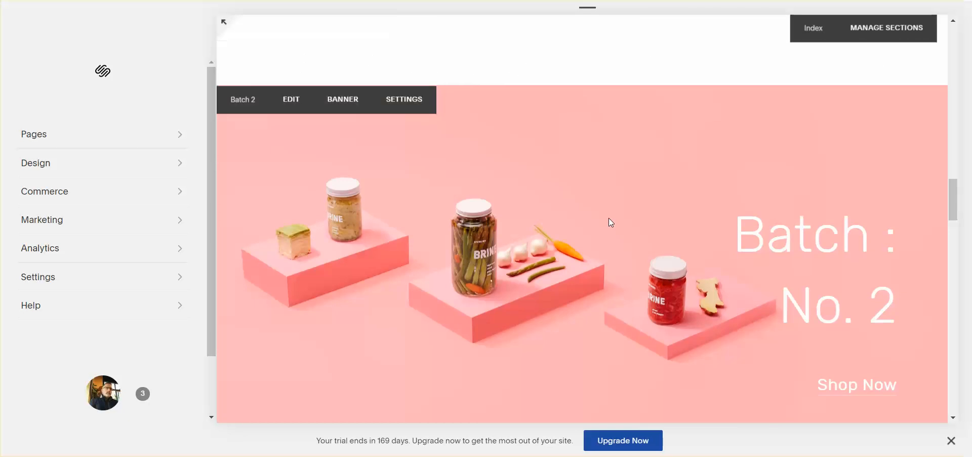
# - Insert a Carousel summary block below the quote text in the home page's Press section
pyautogui.scroll(-3, 612, 222)
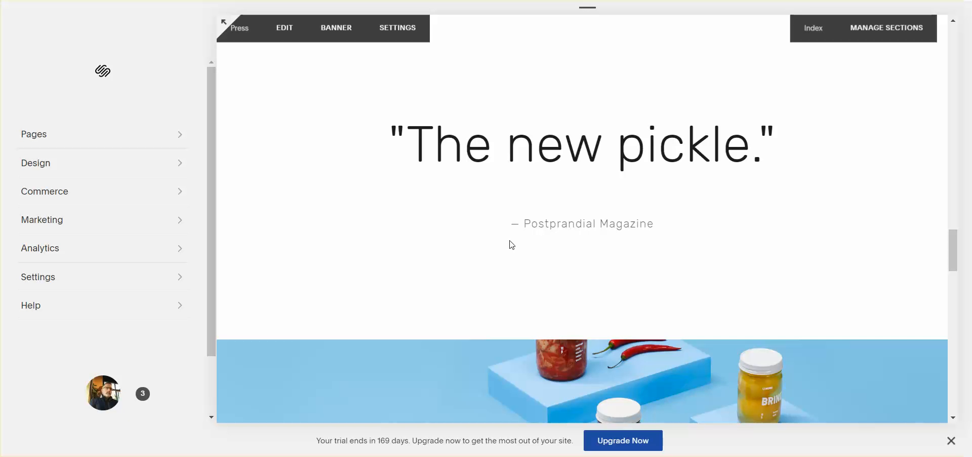
pyautogui.click(512, 245)
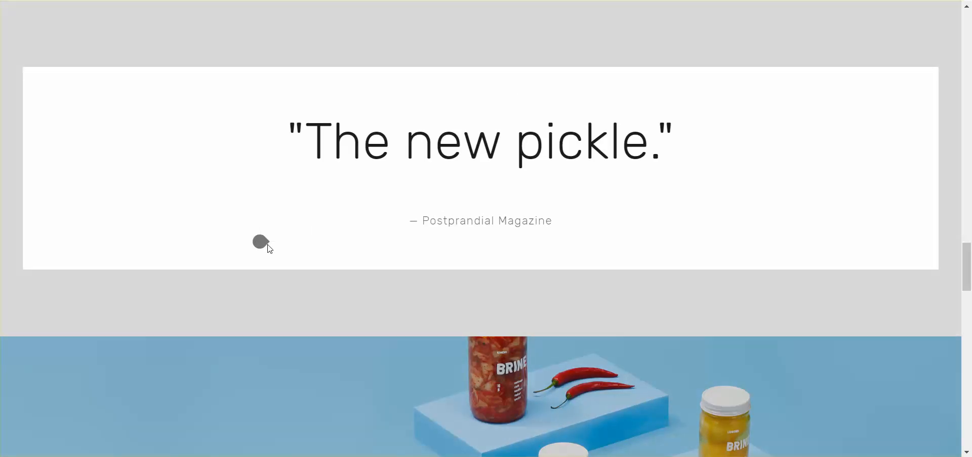
pyautogui.click(260, 242)
pyautogui.scroll(-2, 419, 253)
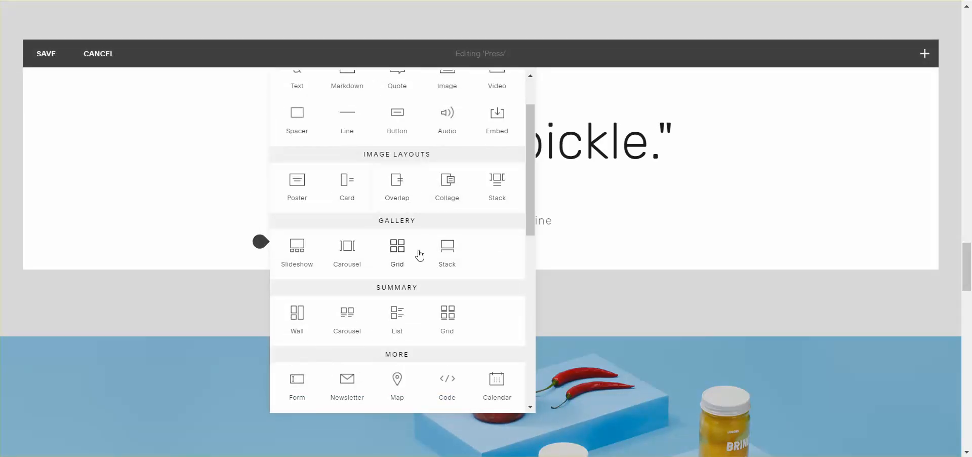
pyautogui.scroll(-3, 420, 255)
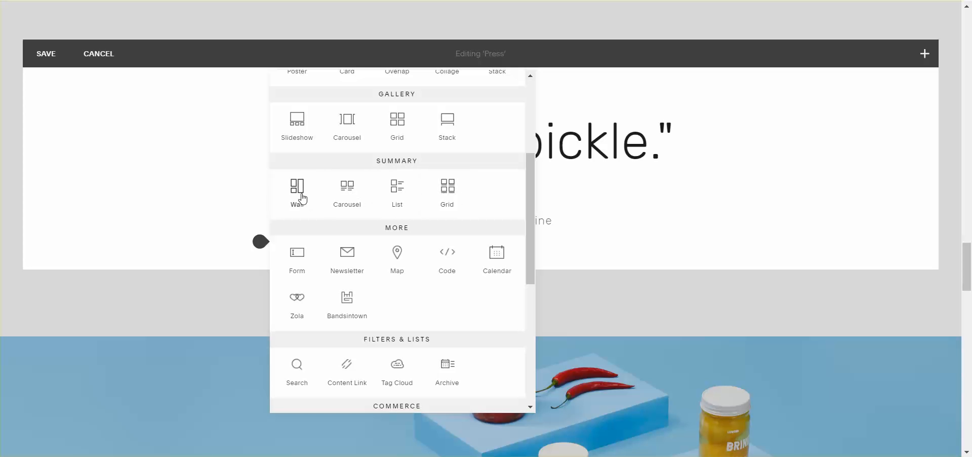
pyautogui.click(347, 192)
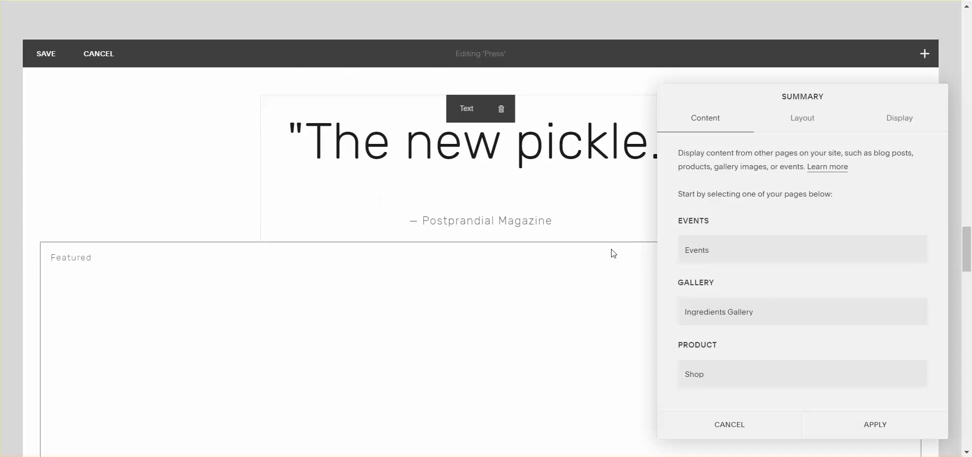
# - Choose the Events page as the summary block's content source and save the Press section
pyautogui.click(743, 253)
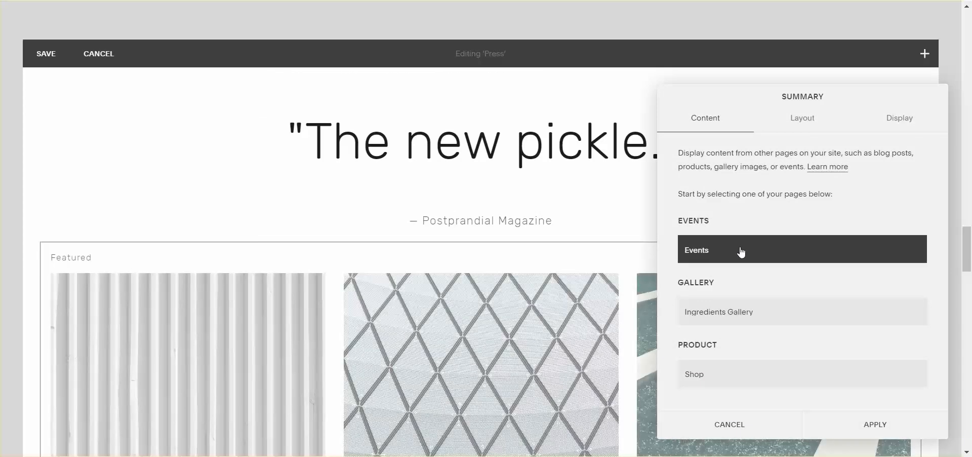
pyautogui.click(882, 424)
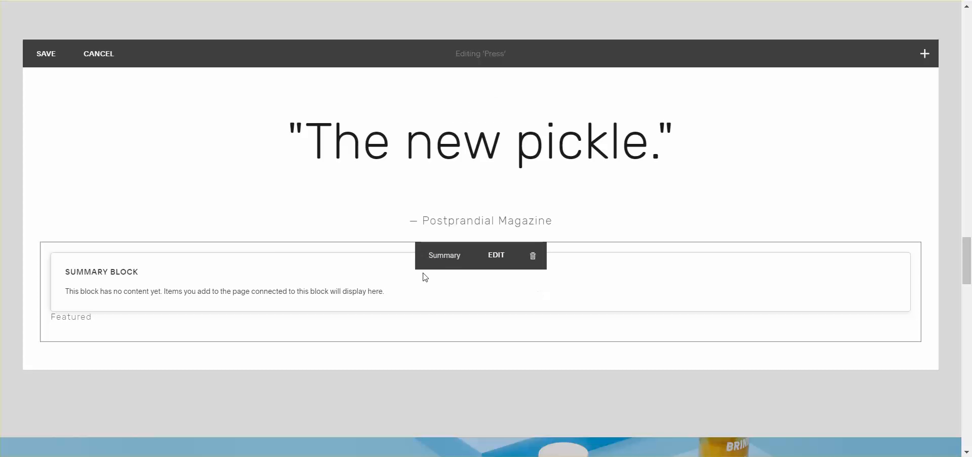
pyautogui.click(47, 56)
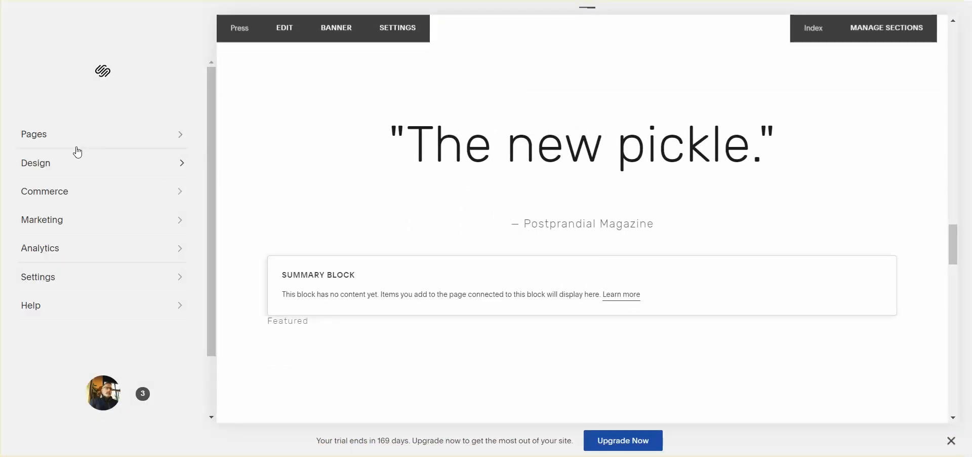
# - Try to add a new Events page to the secondary navigation and reload the site editor
pyautogui.click(63, 135)
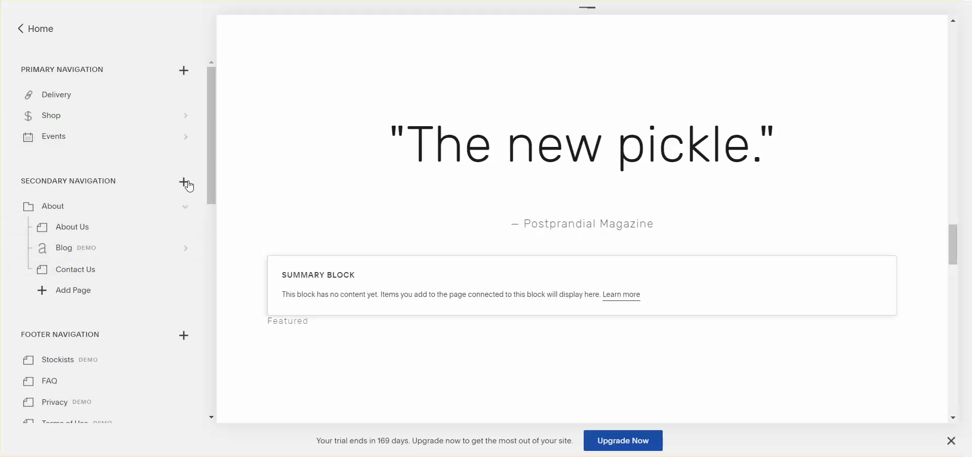
pyautogui.click(183, 182)
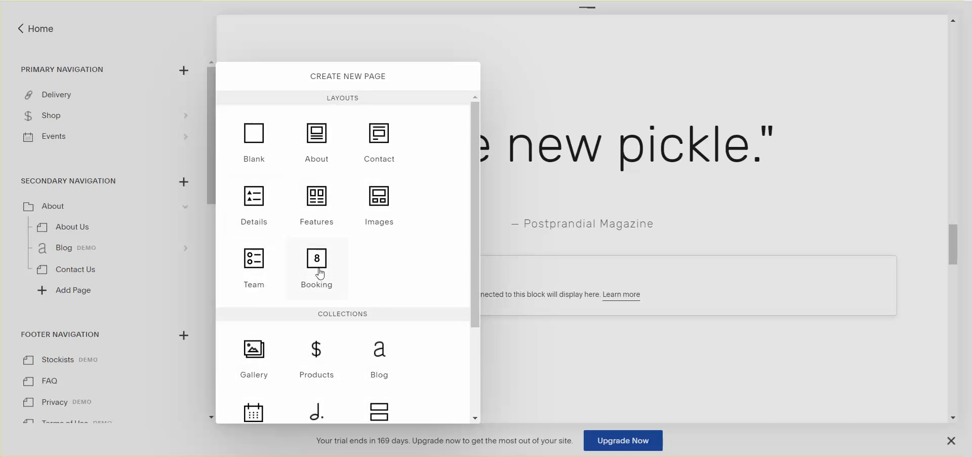
pyautogui.scroll(-1, 318, 274)
pyautogui.click(266, 349)
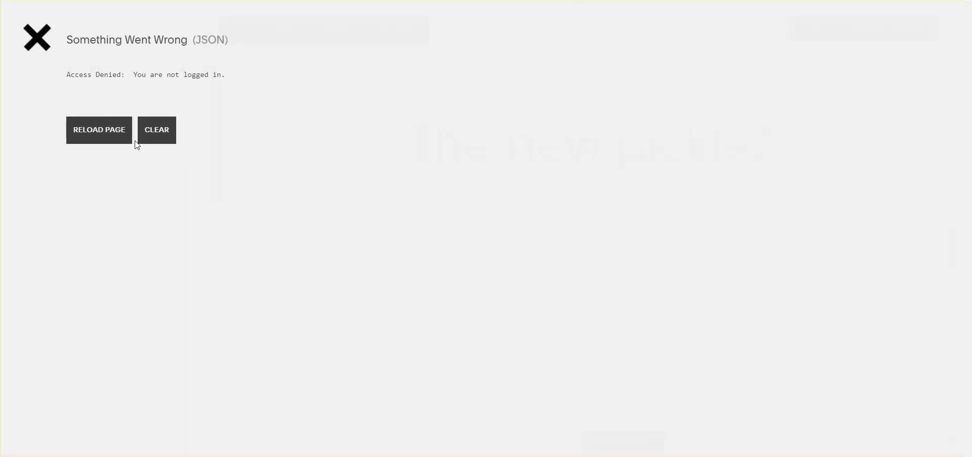
pyautogui.click(99, 135)
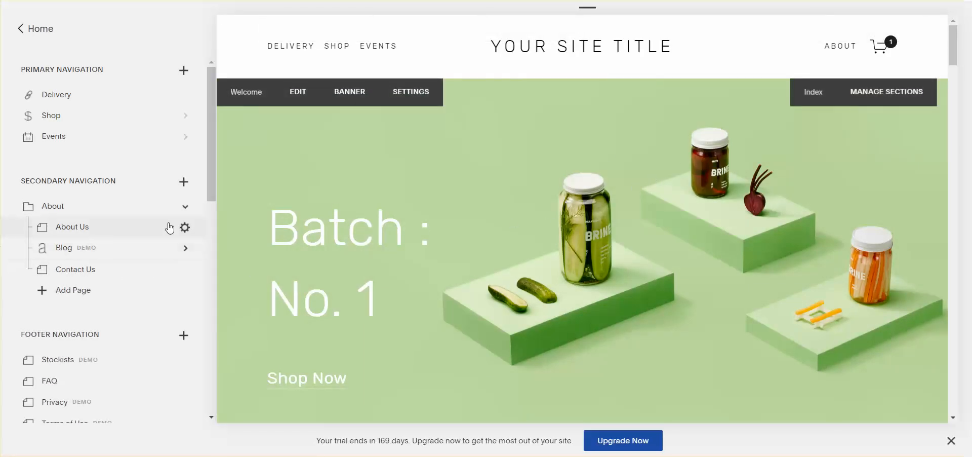
pyautogui.click(186, 184)
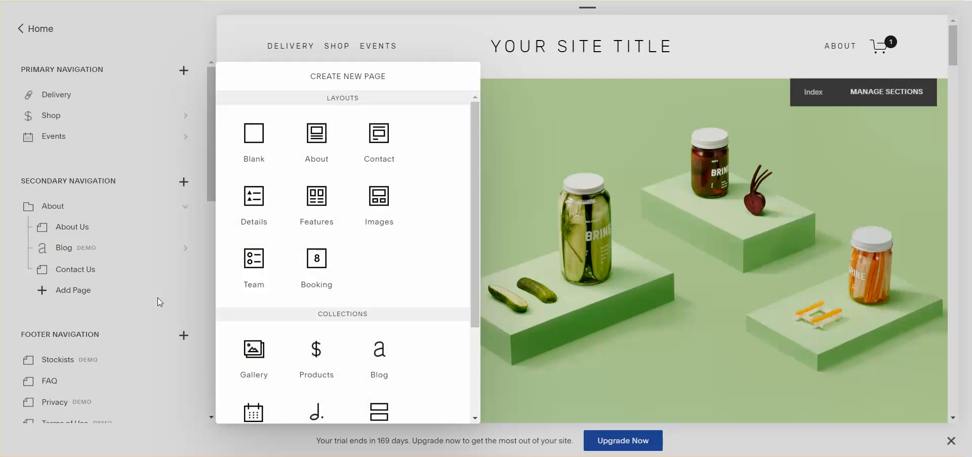
pyautogui.click(168, 290)
# - Move the New Events page from the unlinked pages into the secondary navigation, above the About folder
pyautogui.scroll(-6, 152, 286)
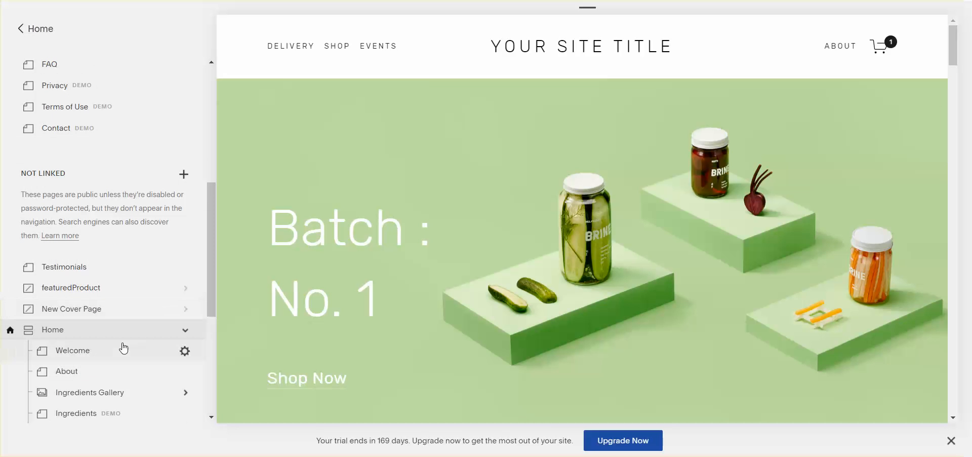
pyautogui.scroll(-5, 130, 300)
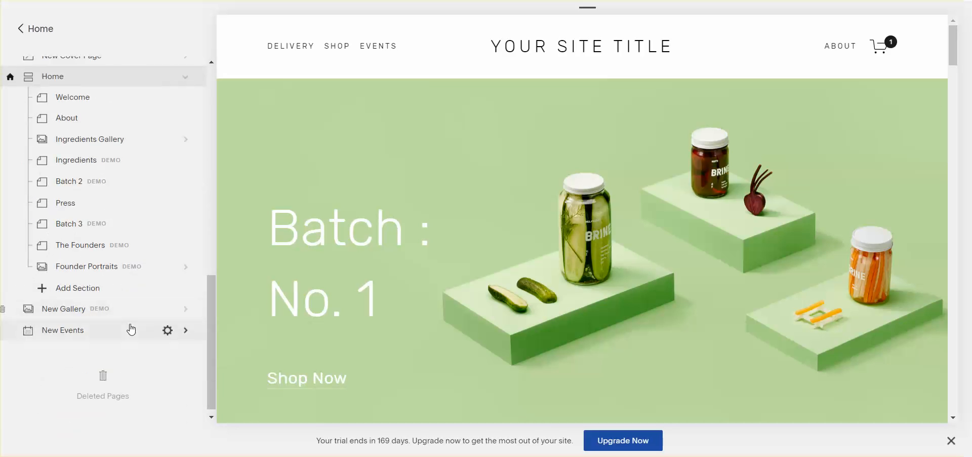
pyautogui.moveTo(114, 335); pyautogui.dragTo(108, 196)
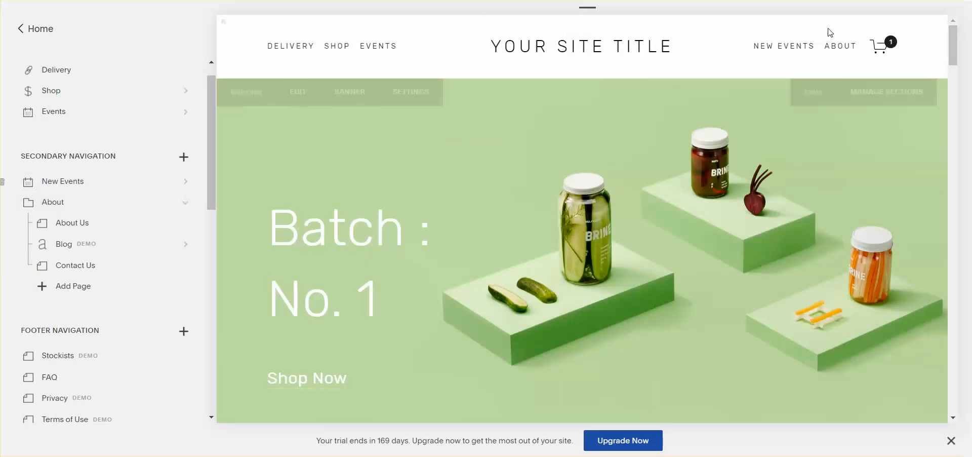
# - Create an event on the New Events page and insert an image block with Usability.png in its body
pyautogui.click(96, 186)
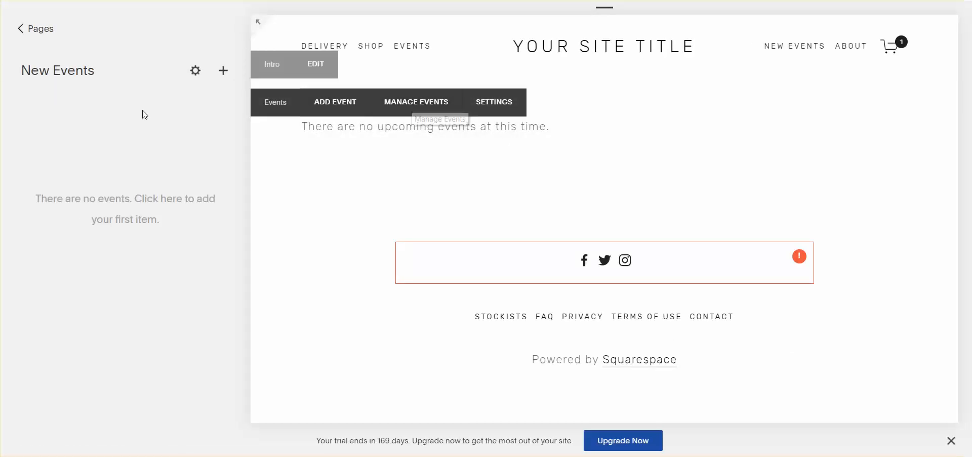
pyautogui.click(225, 77)
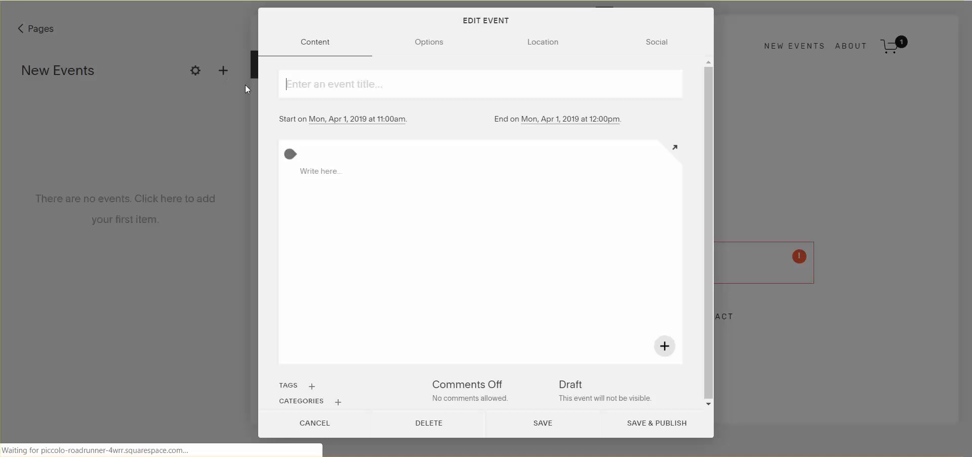
pyautogui.click(296, 154)
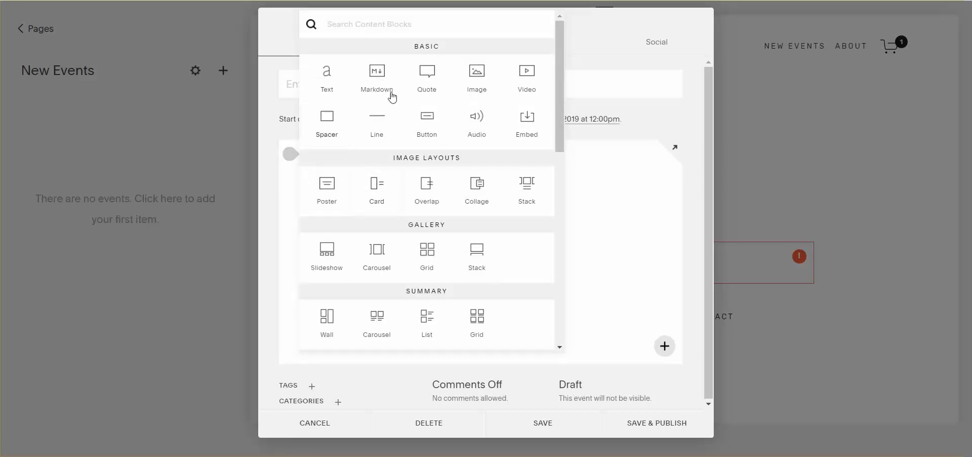
pyautogui.click(476, 74)
pyautogui.click(763, 169)
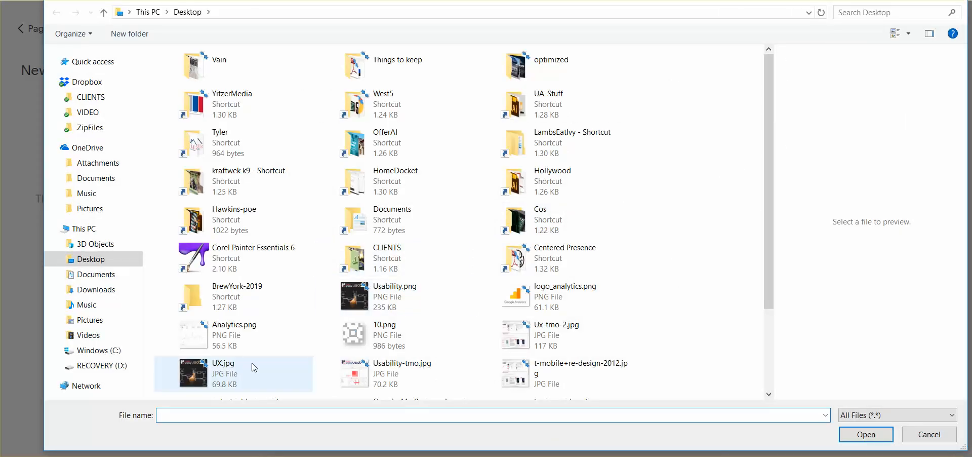
pyautogui.click(378, 291)
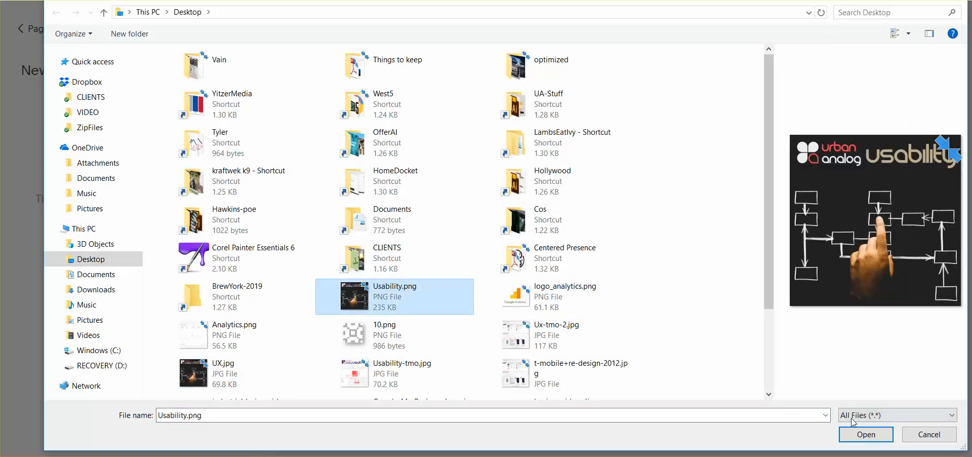
pyautogui.click(866, 435)
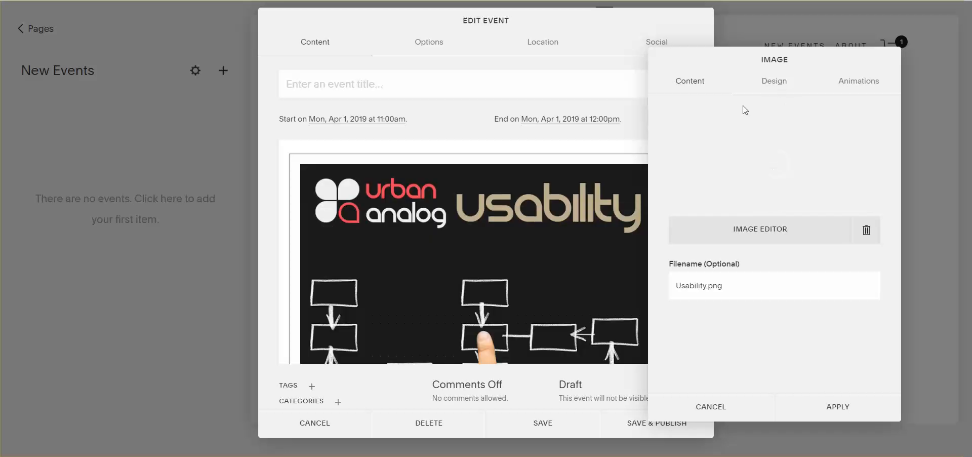
# - Caption the event image "Usability - Urban Analog" and save it with the Do Not Display Caption option
pyautogui.scroll(-5, 462, 228)
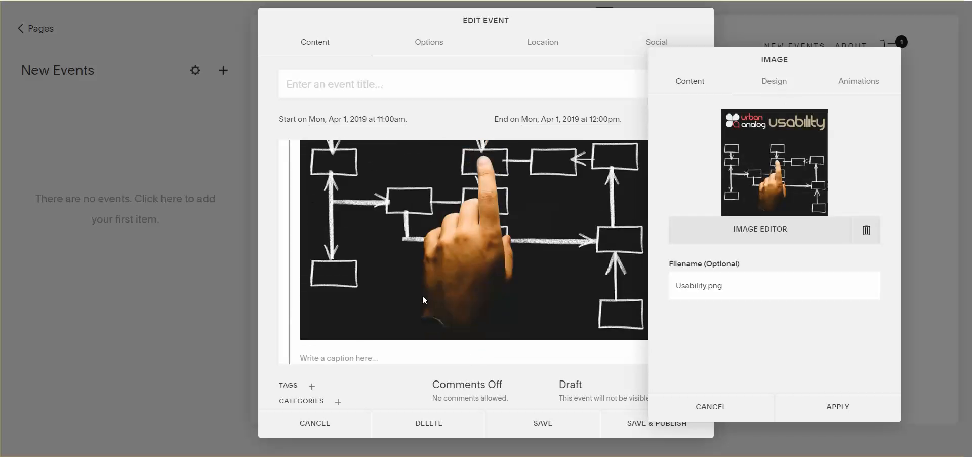
pyautogui.click(382, 295)
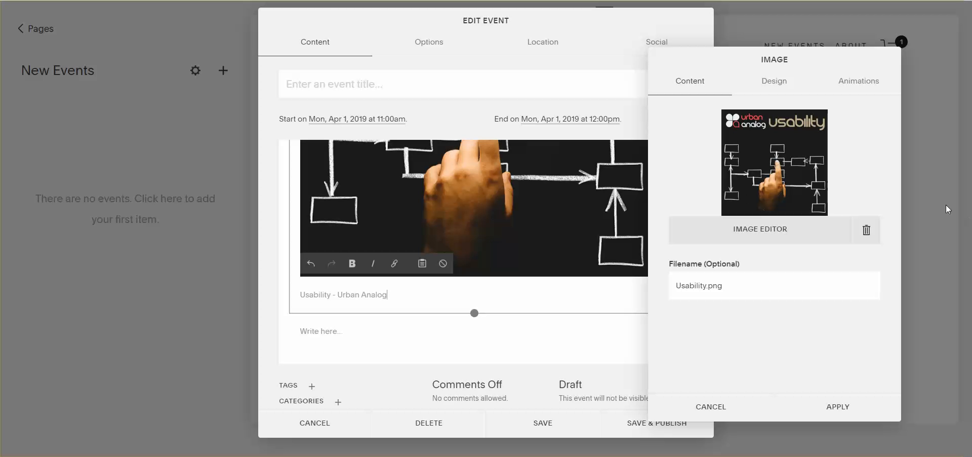
pyautogui.click(773, 85)
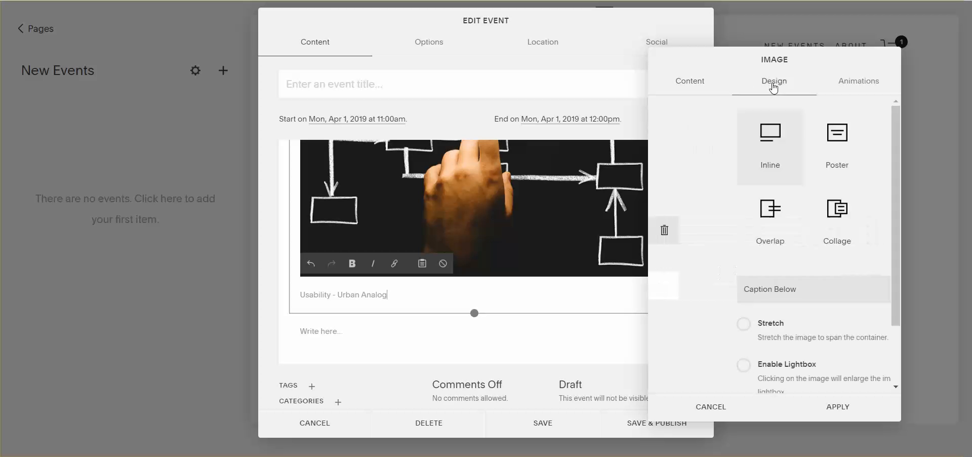
pyautogui.click(761, 297)
pyautogui.click(762, 308)
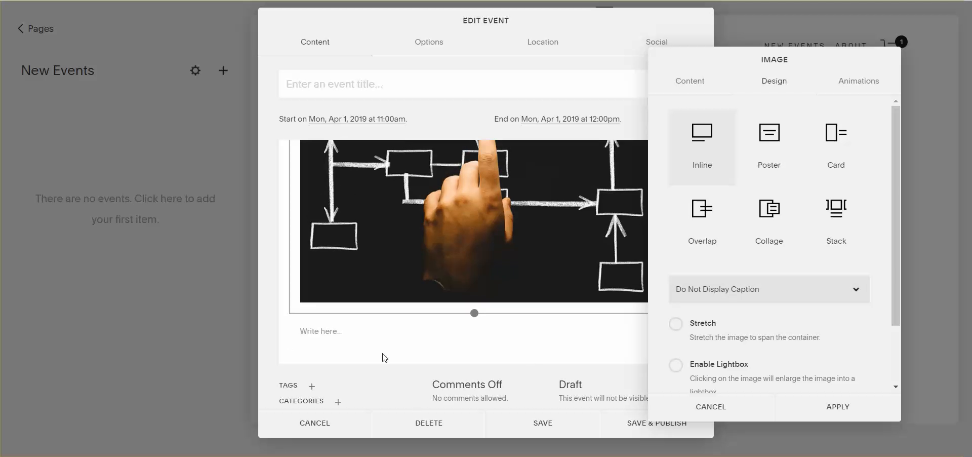
pyautogui.press('Escape')
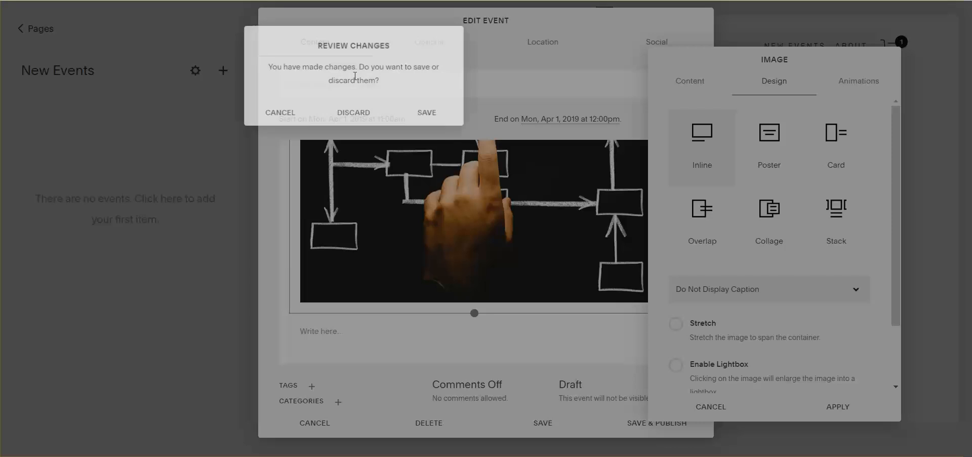
pyautogui.click(434, 114)
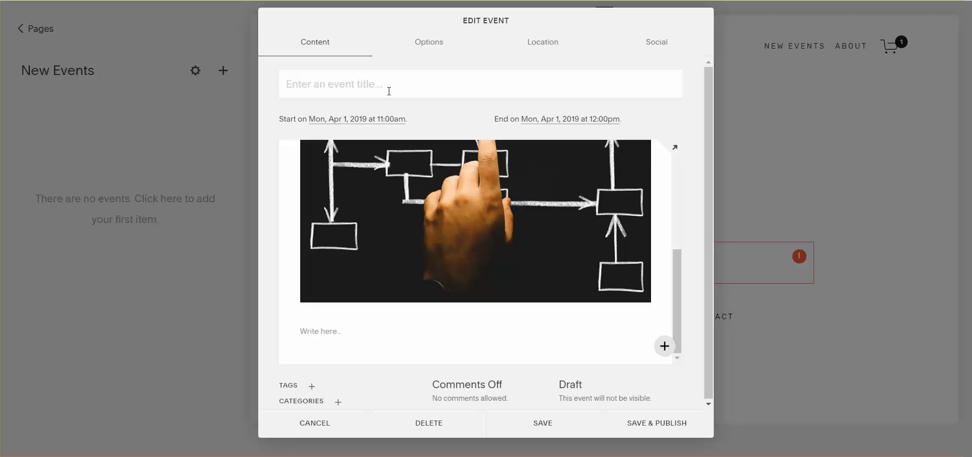
# - Title the event "Usability Class - April 2019" and copy that title into the event URL
pyautogui.write('Usability Class - April 2019')
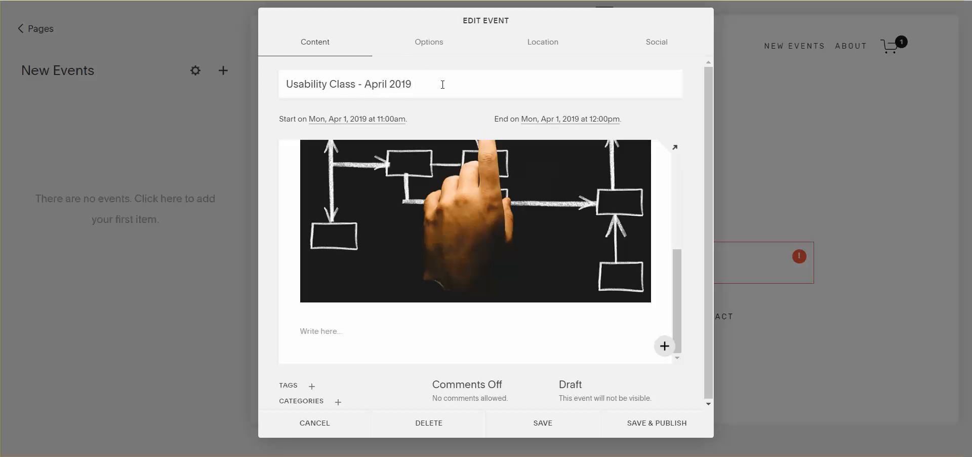
pyautogui.moveTo(442, 85); pyautogui.dragTo(172, 92)
pyautogui.hotkey('ctrl', 'c')
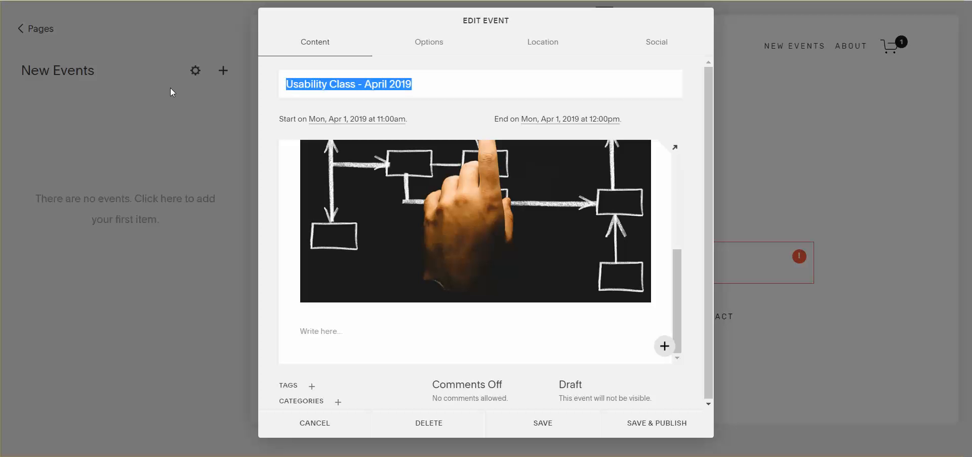
pyautogui.click(440, 45)
pyautogui.click(545, 97)
pyautogui.hotkey('ctrl', 'v')
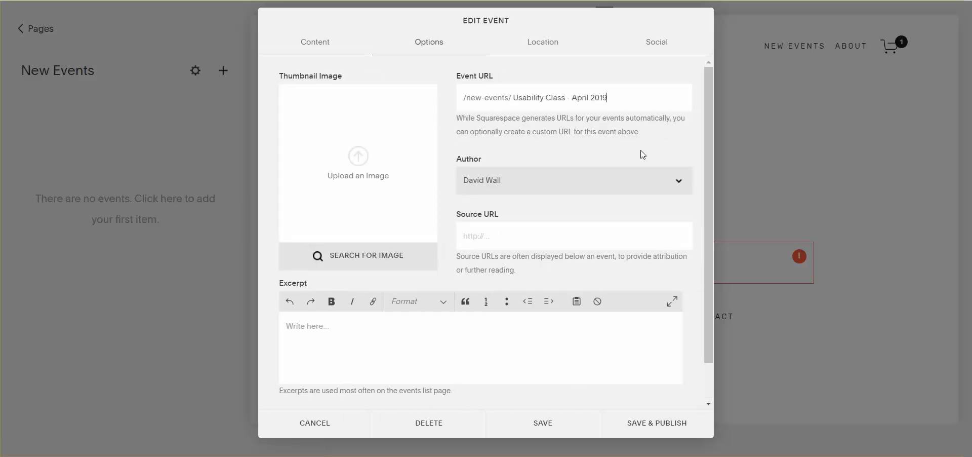
pyautogui.moveTo(520, 97); pyautogui.dragTo(601, 99)
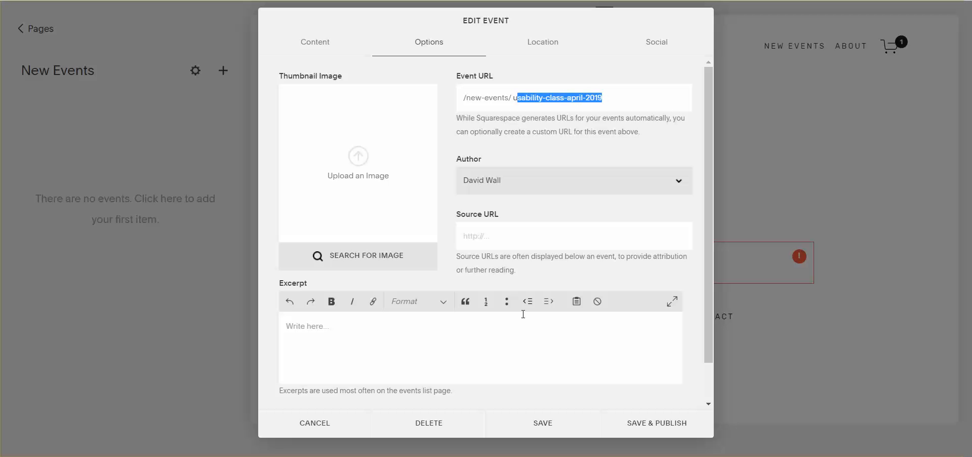
# - Enter the excerpt "Usability Class - April 2019 - Come join us to learn more about usability" and upload Usability.png as the thumbnail
pyautogui.click(447, 329)
pyautogui.hotkey('ctrl', 'v')
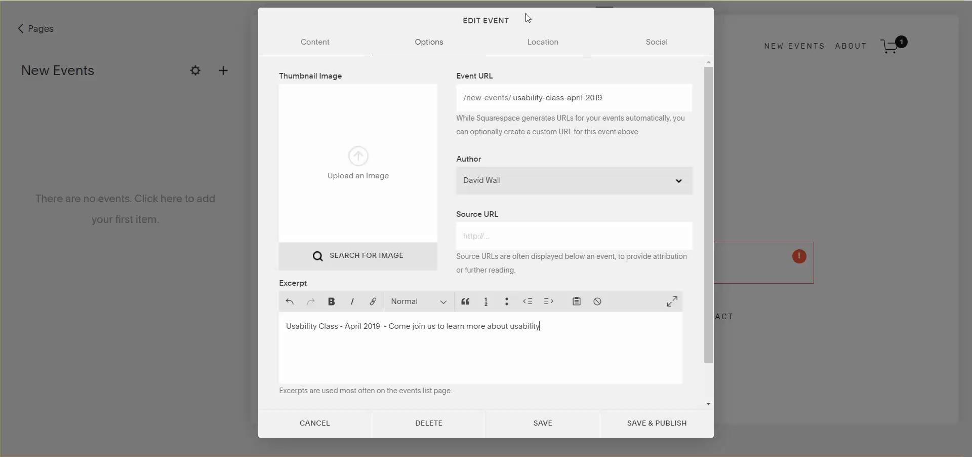
pyautogui.click(380, 168)
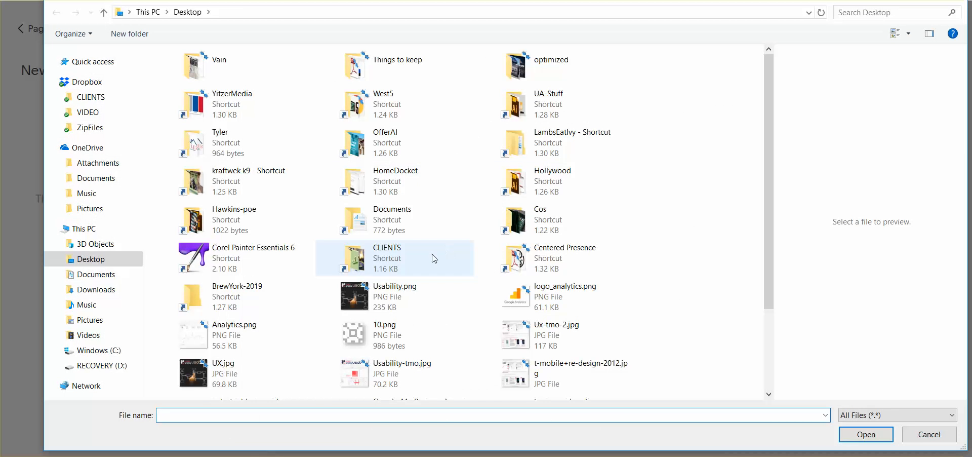
pyautogui.click(390, 297)
pyautogui.click(866, 434)
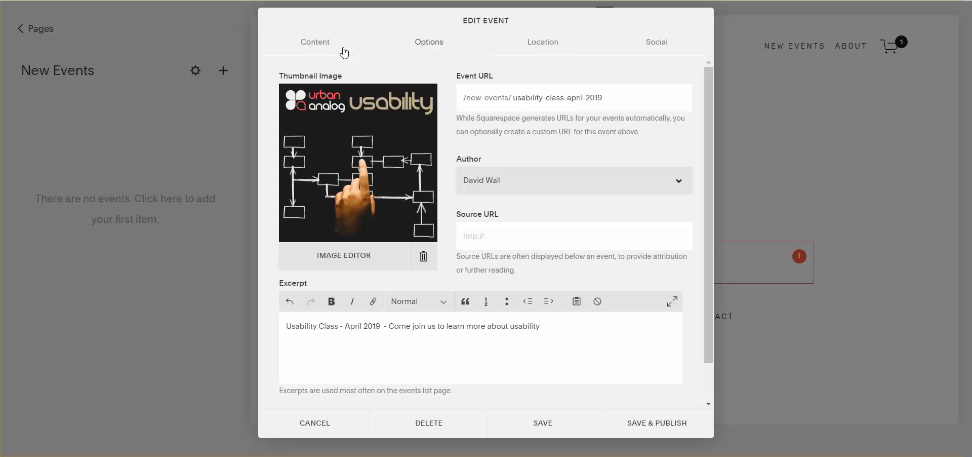
# - Add the body text "something goes here." below the event image and set the event start to Fri, Apr 12, 2019 at 5:00pm
pyautogui.click(325, 50)
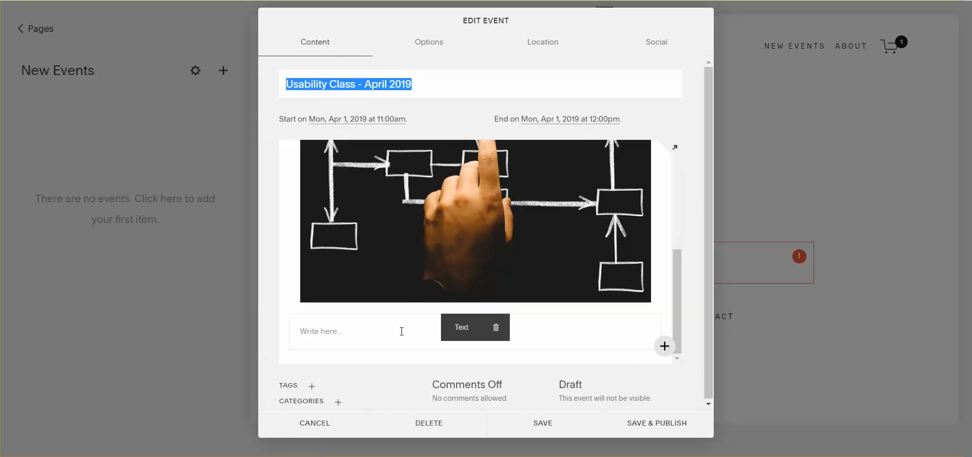
pyautogui.click(401, 331)
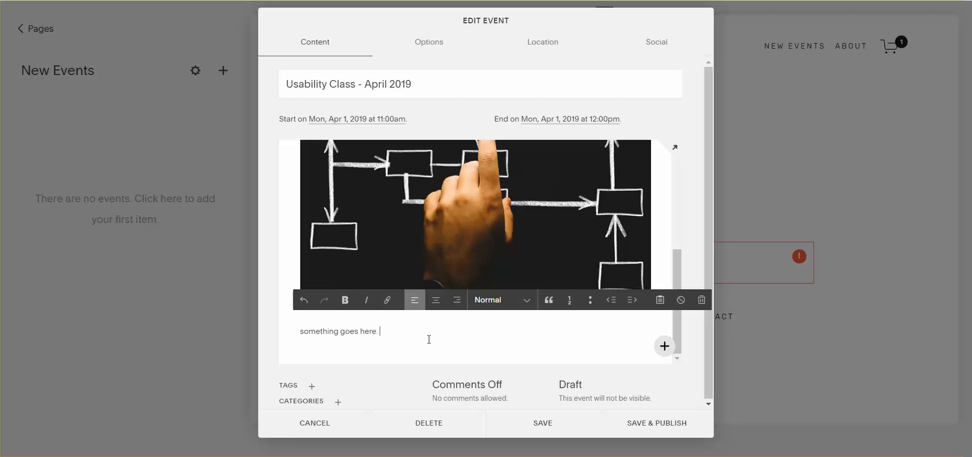
pyautogui.click(377, 121)
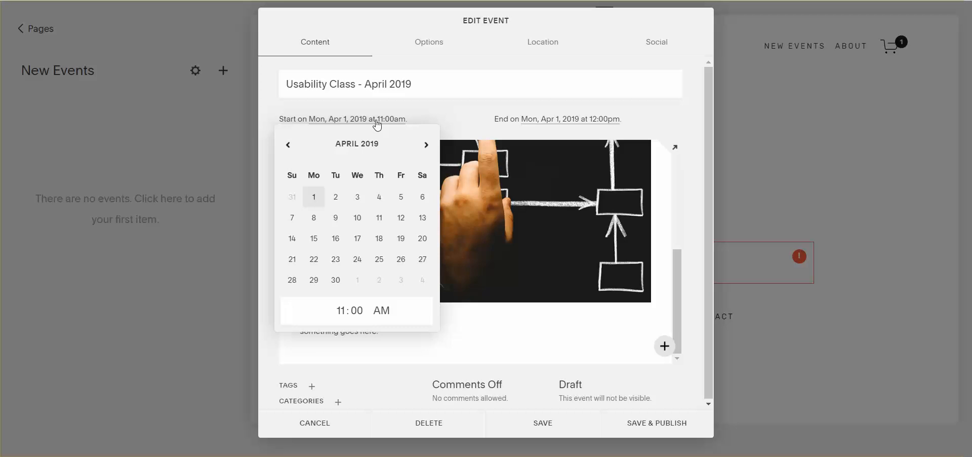
pyautogui.click(401, 218)
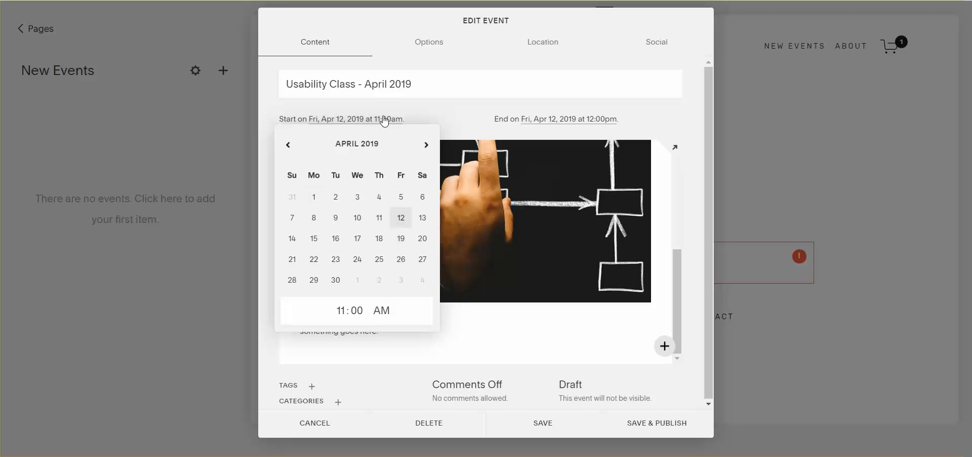
pyautogui.click(345, 310)
pyautogui.write('5')
pyautogui.click(382, 310)
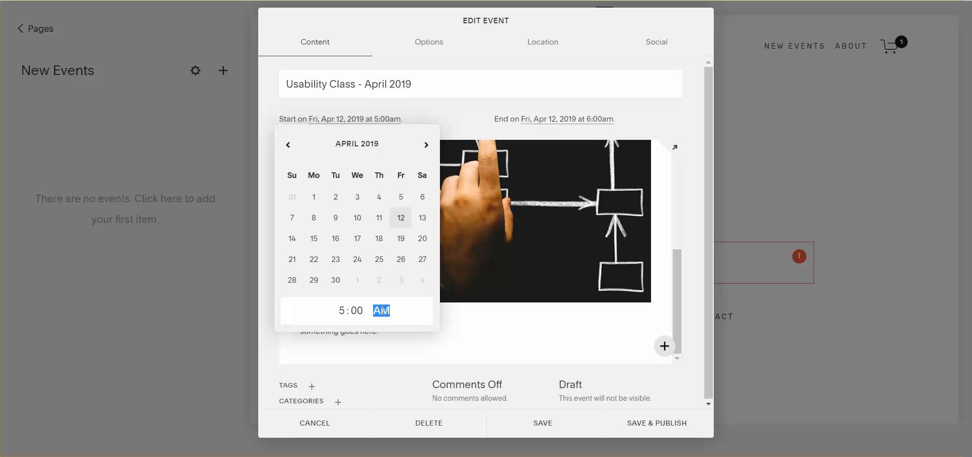
pyautogui.write('PM')
# - Set the event's end time to 7:00pm on Fri, Apr 12, 2019
pyautogui.click(643, 117)
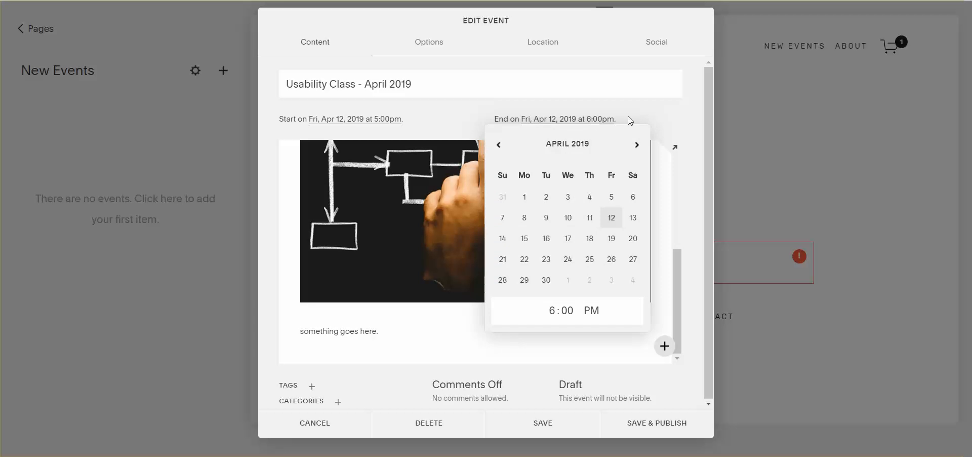
pyautogui.click(662, 117)
pyautogui.click(597, 120)
pyautogui.click(556, 313)
pyautogui.write('7')
pyautogui.click(684, 119)
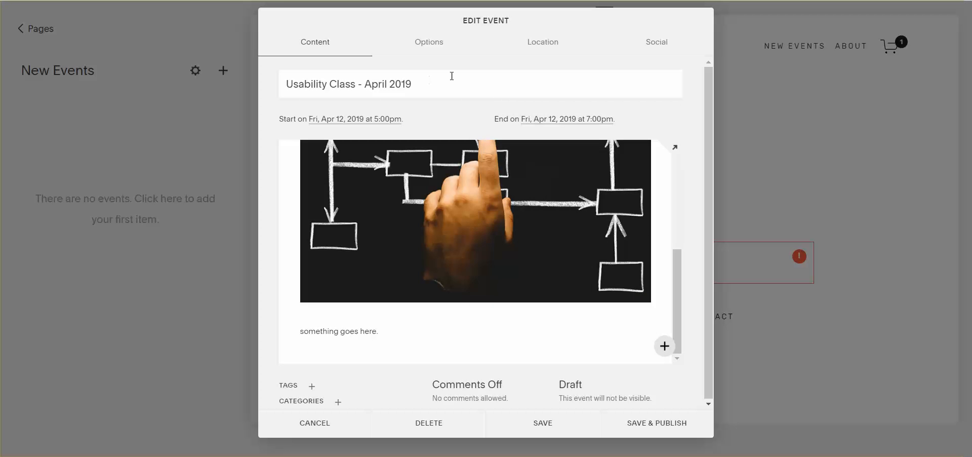
# - Insert a Product block below the event's body text, search it for "seo", and cancel its settings
pyautogui.moveTo(414, 337)
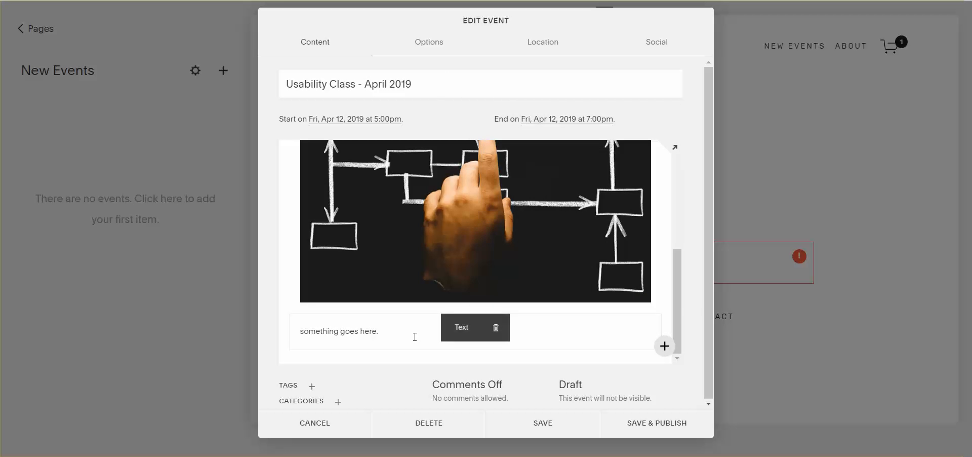
pyautogui.click(290, 349)
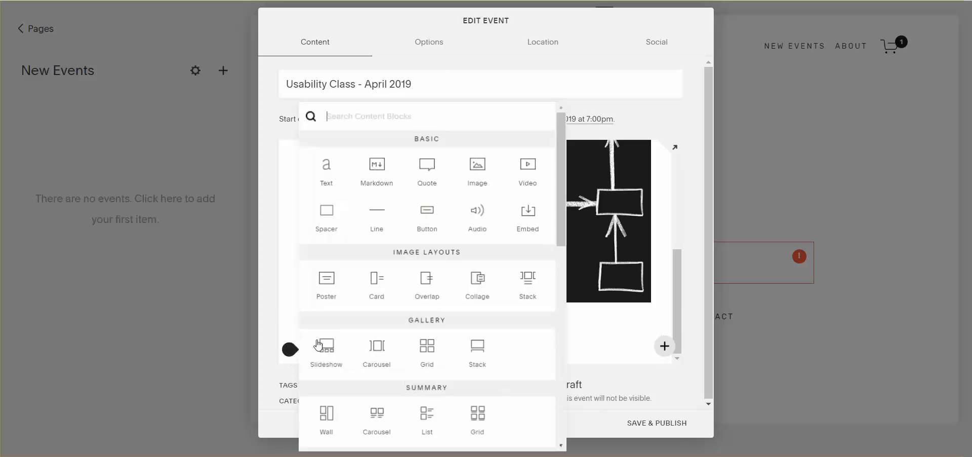
pyautogui.scroll(-5, 354, 337)
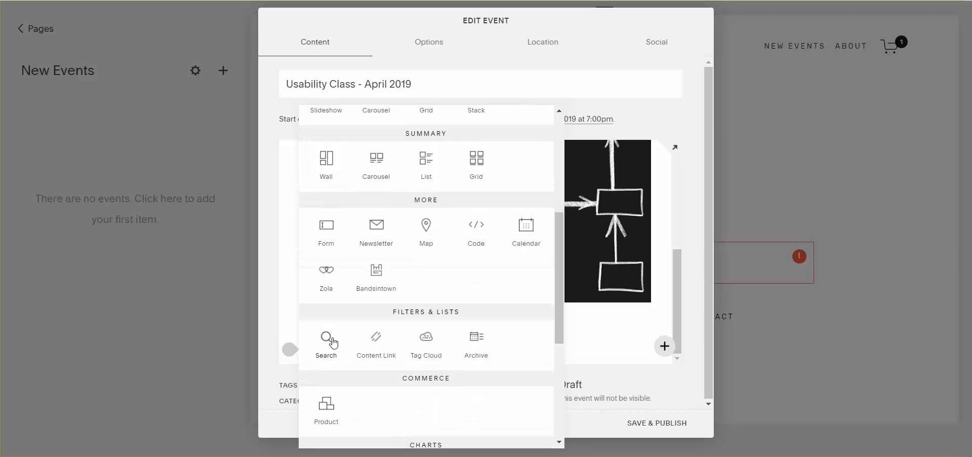
pyautogui.scroll(-4, 390, 347)
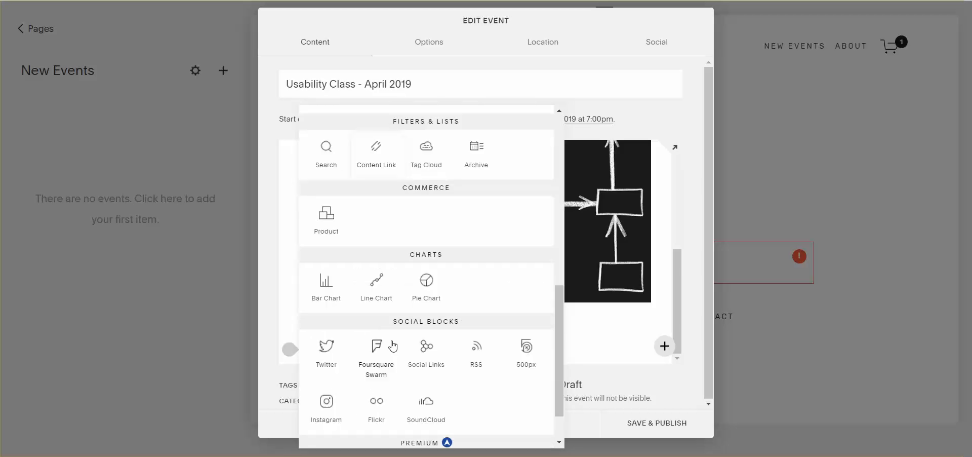
pyautogui.click(326, 222)
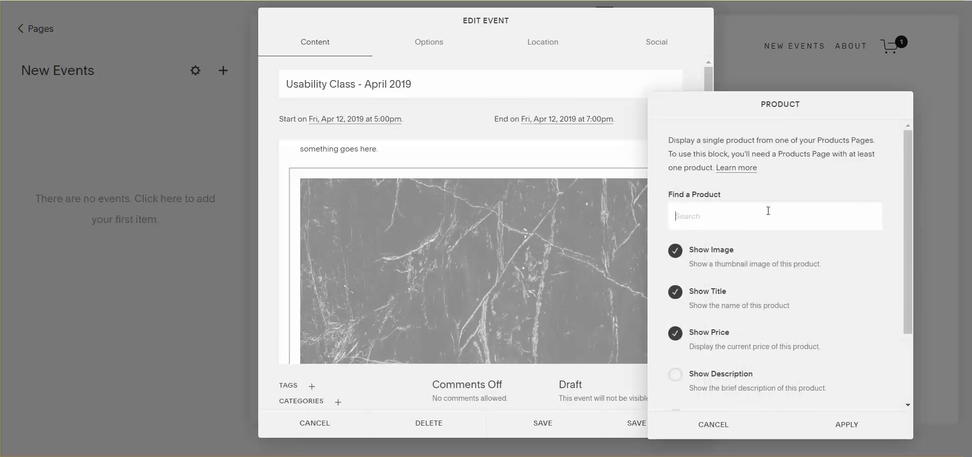
pyautogui.write('seo')
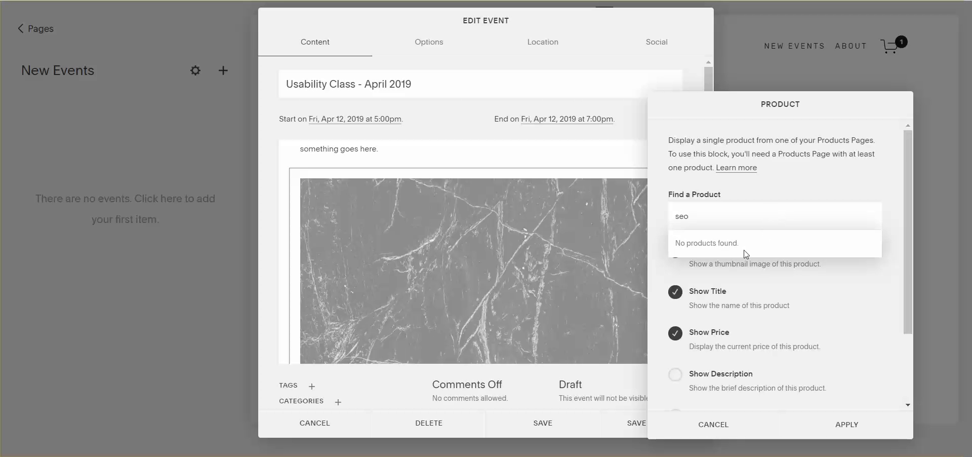
pyautogui.moveTo(729, 219); pyautogui.dragTo(670, 219)
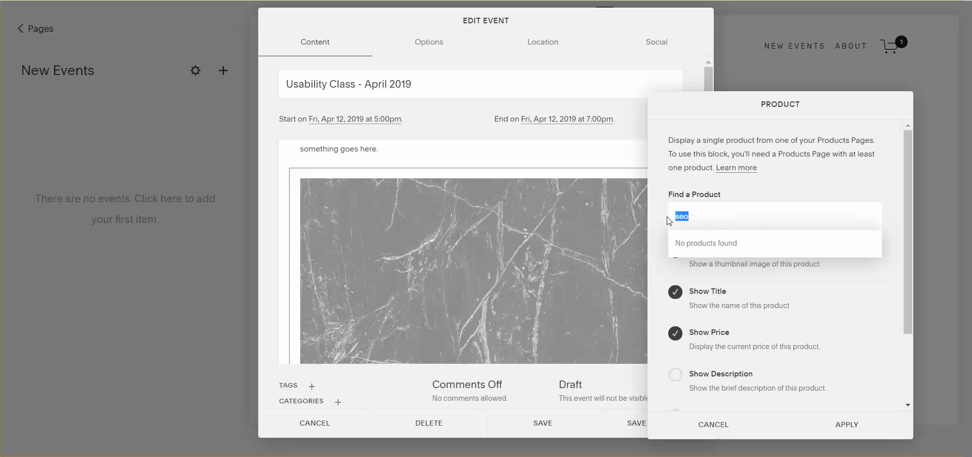
pyautogui.click(719, 430)
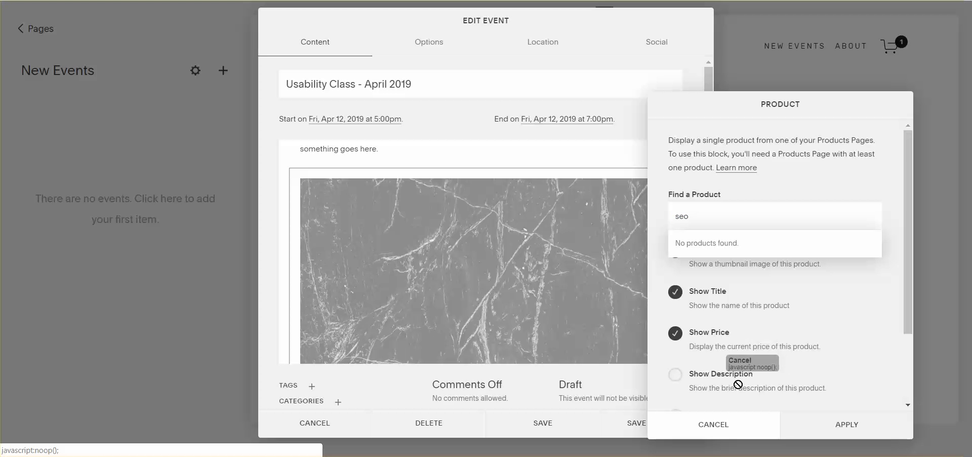
pyautogui.click(724, 426)
# - Move the Product block beside the body text so it sits to the left of "something goes here."
pyautogui.scroll(-5, 535, 245)
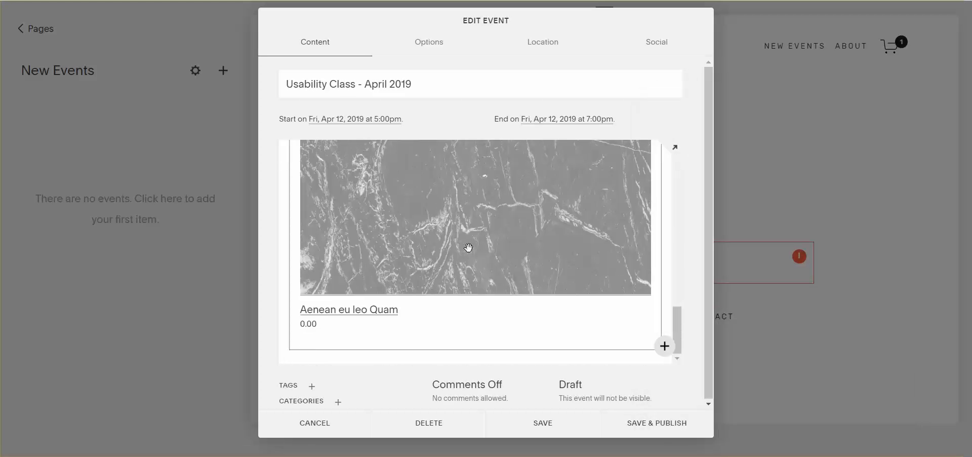
pyautogui.scroll(2, 469, 247)
pyautogui.scroll(2, 585, 220)
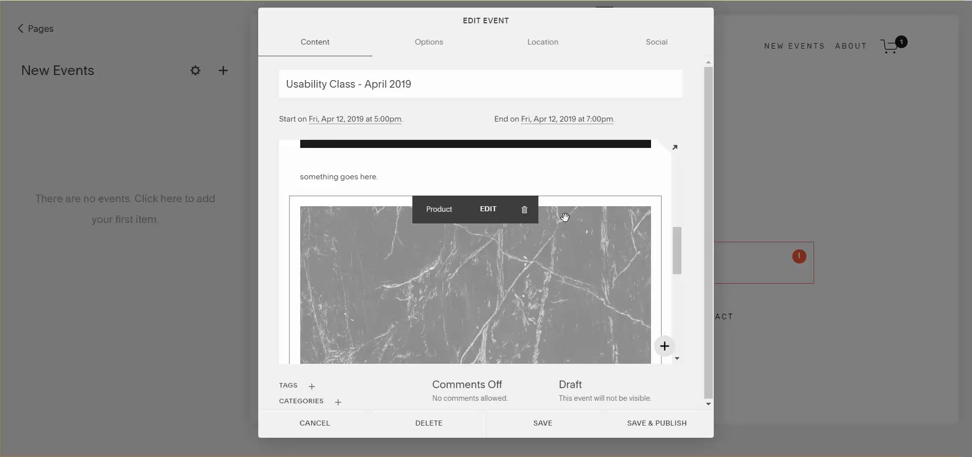
pyautogui.moveTo(586, 220); pyautogui.dragTo(351, 288)
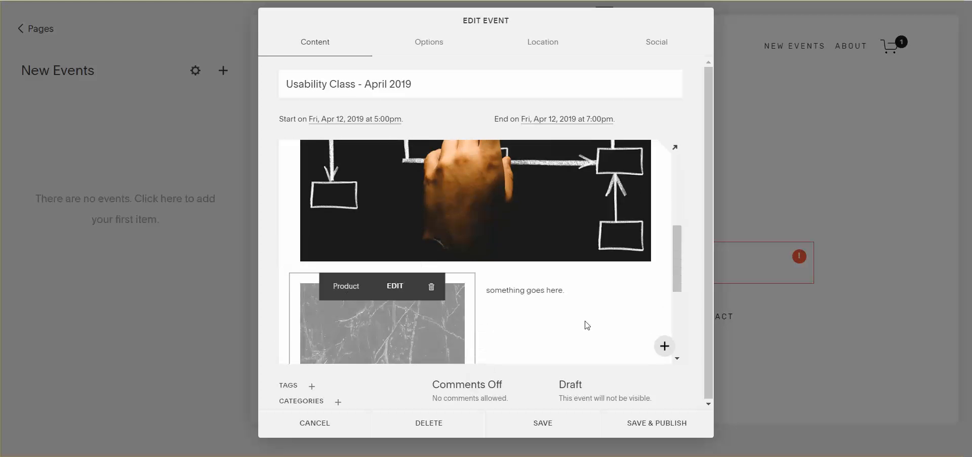
# - Append "Feel free to purchase" to the text beside the Product block
pyautogui.click(622, 292)
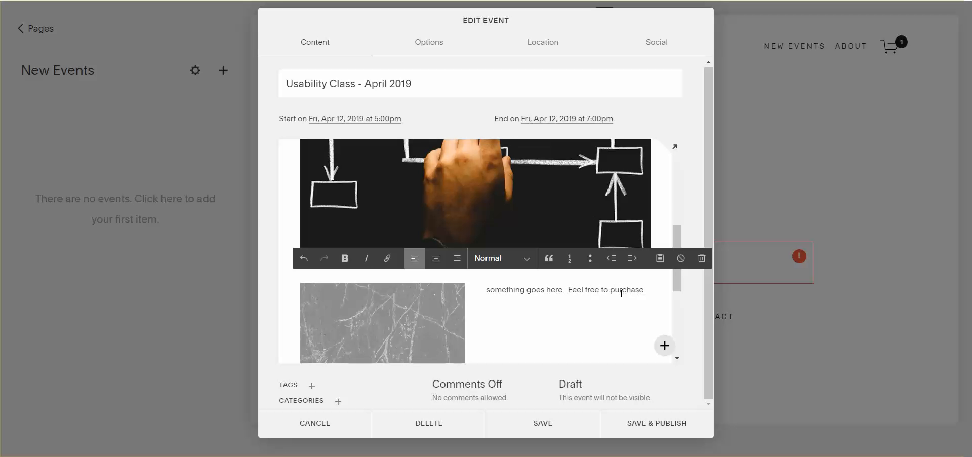
pyautogui.scroll(-5, 436, 310)
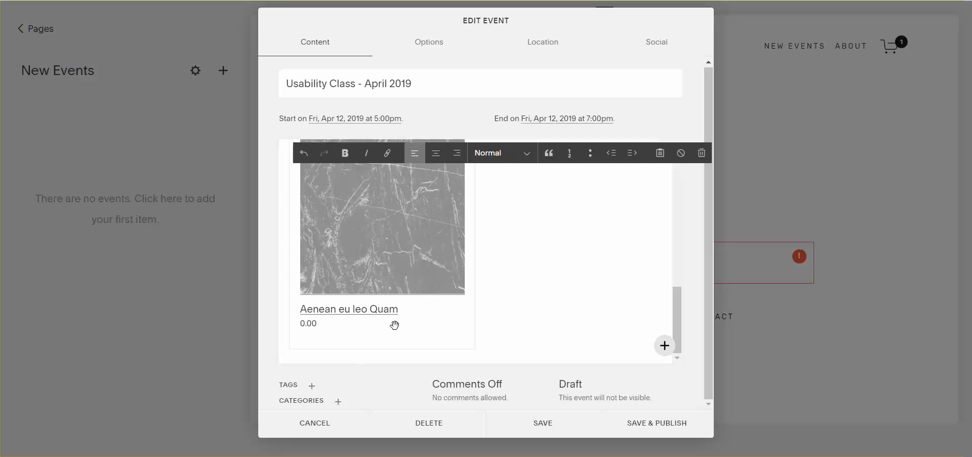
pyautogui.scroll(3, 499, 296)
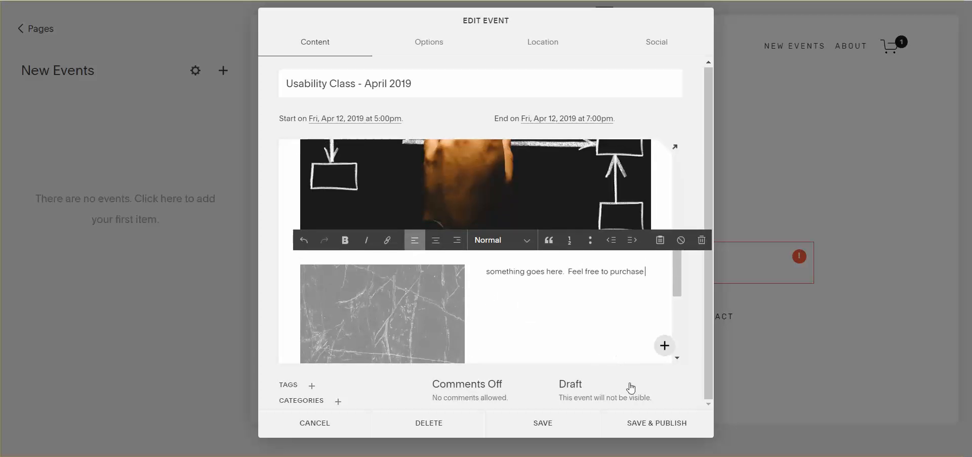
# - Add the tags "Class" and "Education" to the event
pyautogui.click(312, 385)
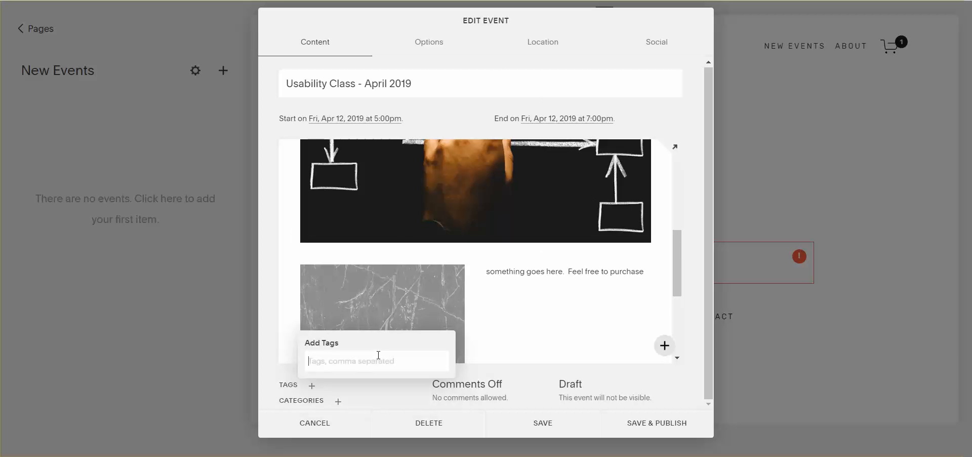
pyautogui.write('Class')
pyautogui.press('Return')
pyautogui.write('Ed')
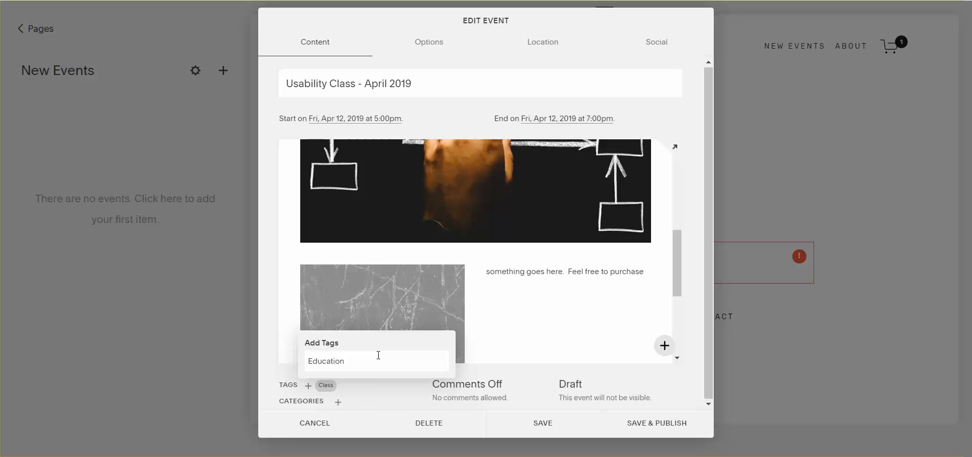
pyautogui.write('ucation')
pyautogui.press('Return')
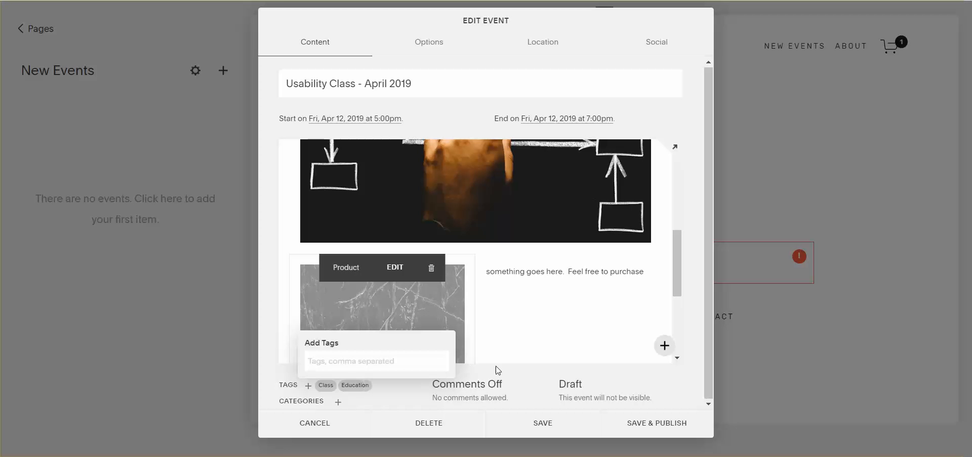
# - Create the category "Class" and assign it to the event
pyautogui.click(339, 401)
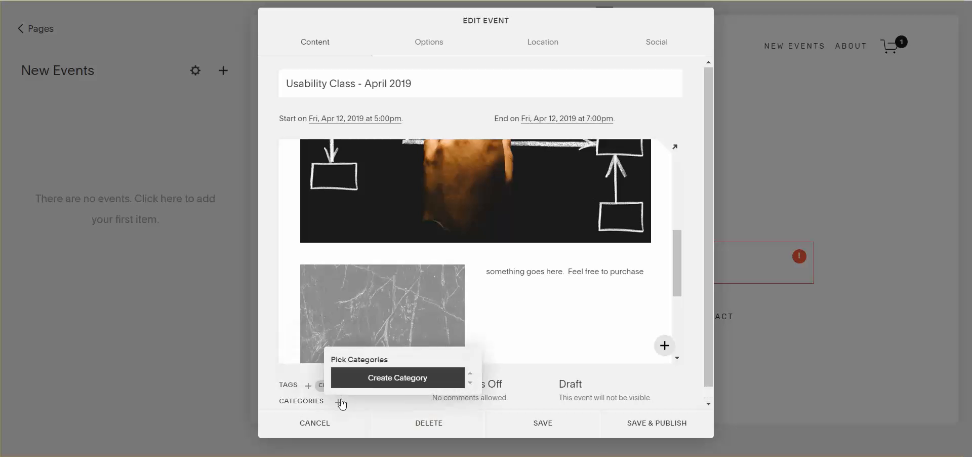
pyautogui.click(373, 377)
pyautogui.write('Class')
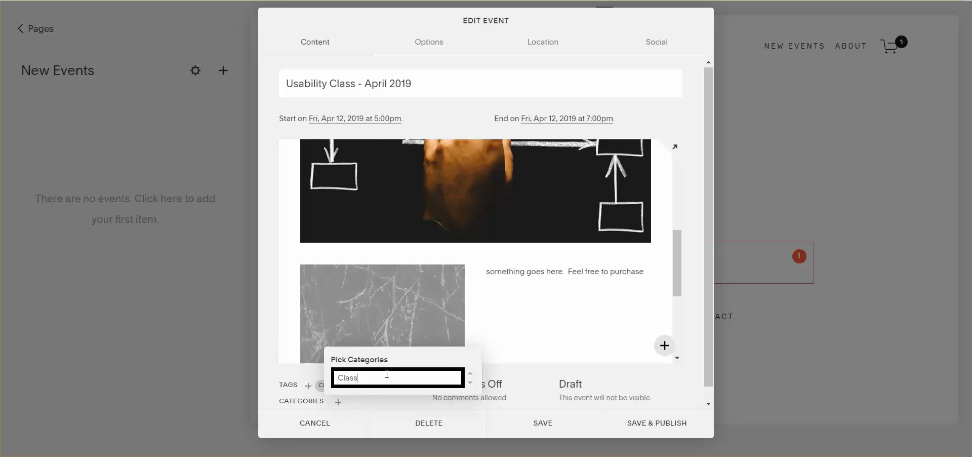
pyautogui.press('Return')
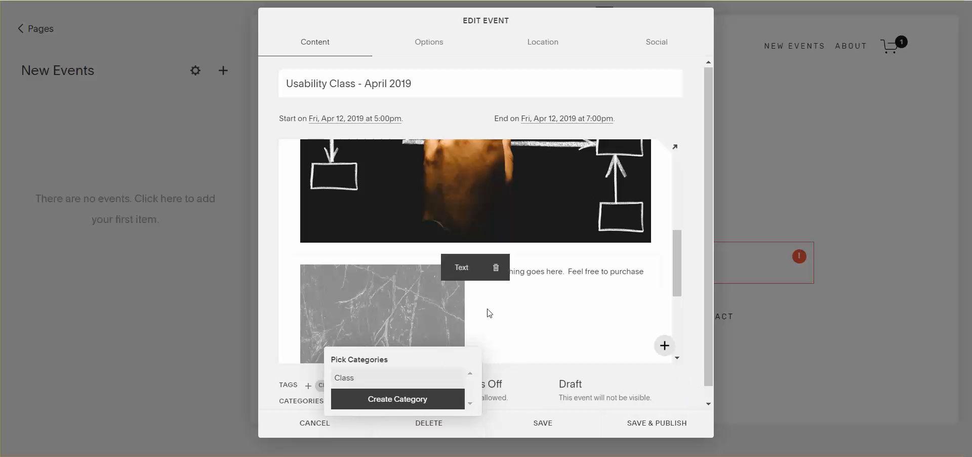
pyautogui.click(356, 383)
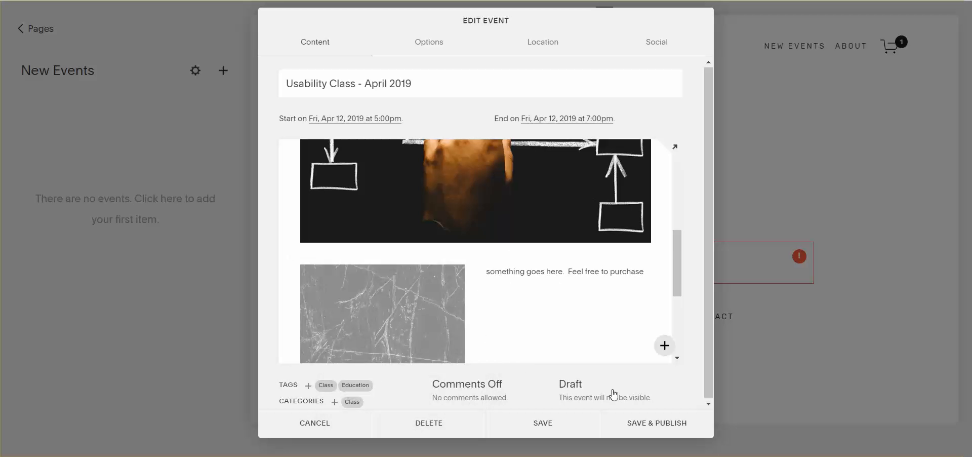
# - Review the event's comment choices and its publishing status choices
pyautogui.click(486, 394)
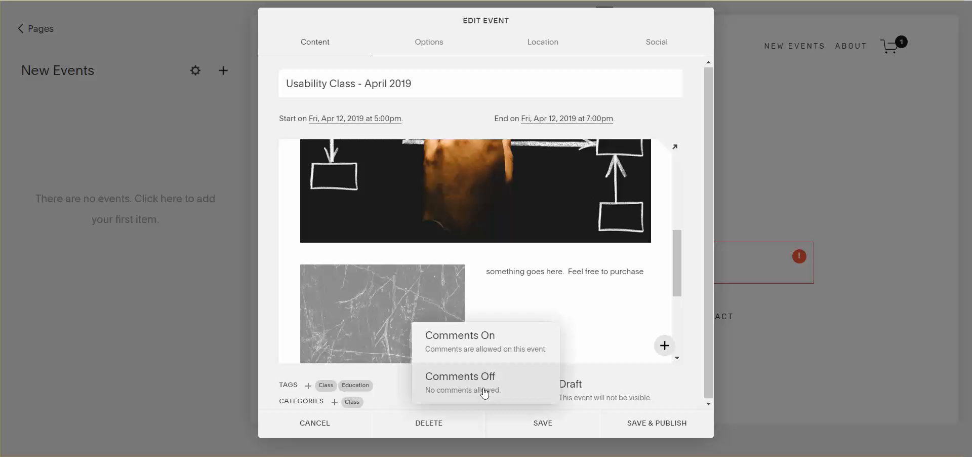
pyautogui.click(538, 393)
pyautogui.click(615, 393)
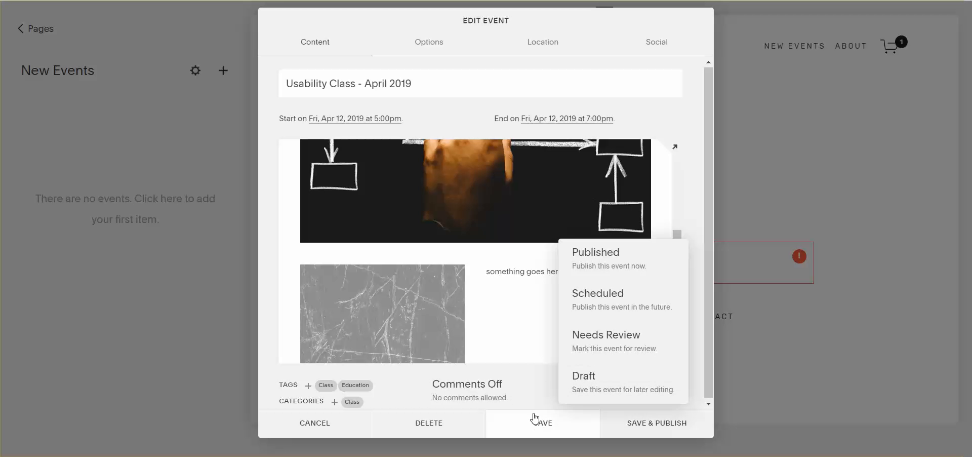
pyautogui.click(527, 286)
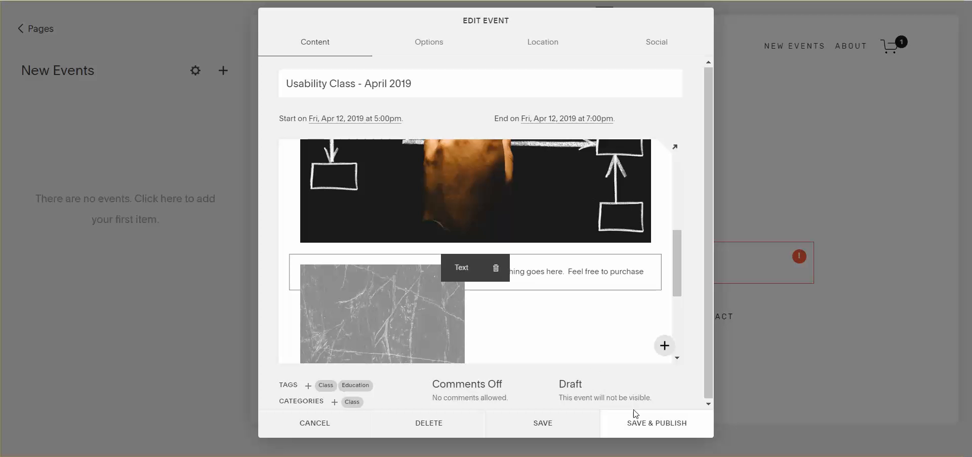
pyautogui.scroll(3, 593, 334)
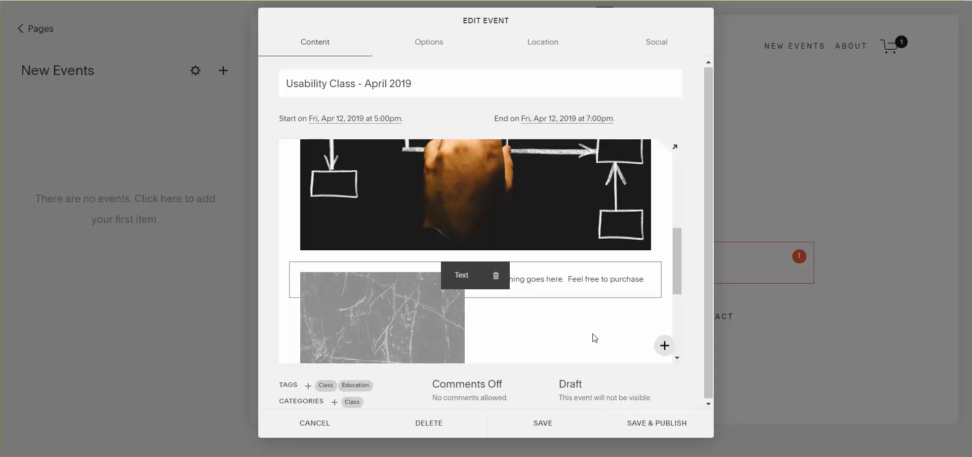
# - Set the business name in the event's location to "Freshy's coffee house", then save and publish the event
pyautogui.click(431, 40)
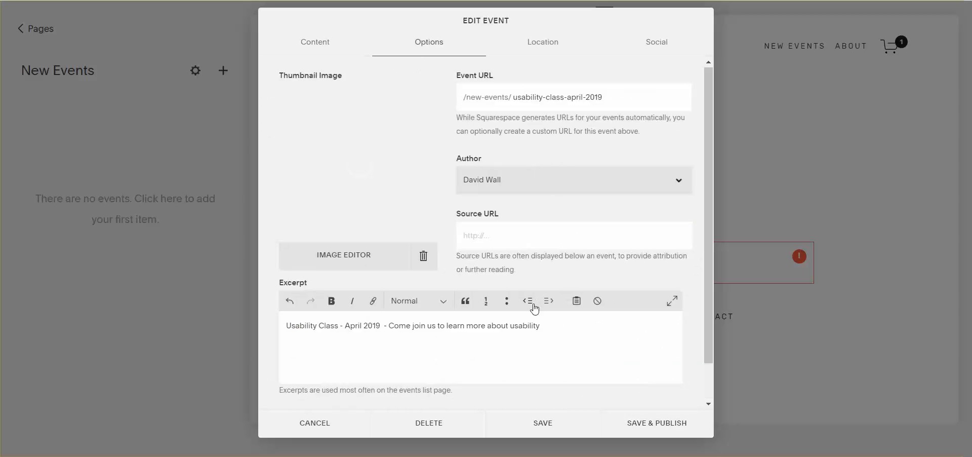
pyautogui.click(530, 45)
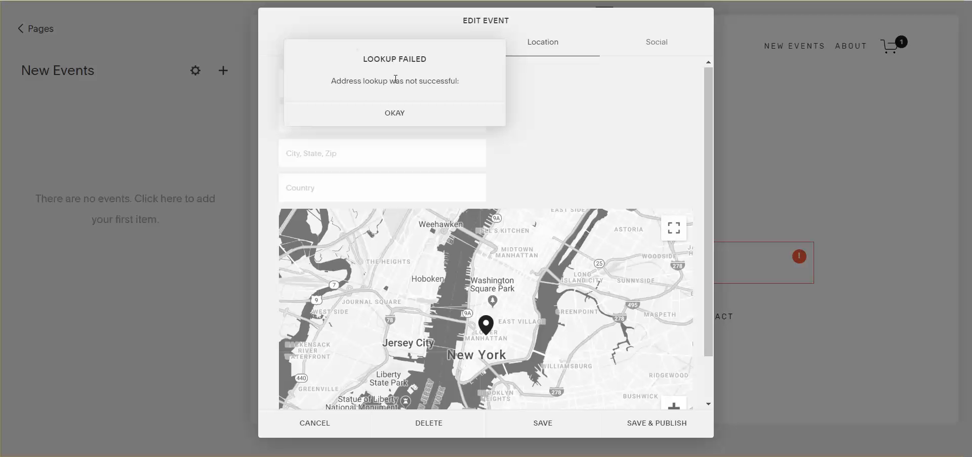
pyautogui.click(393, 111)
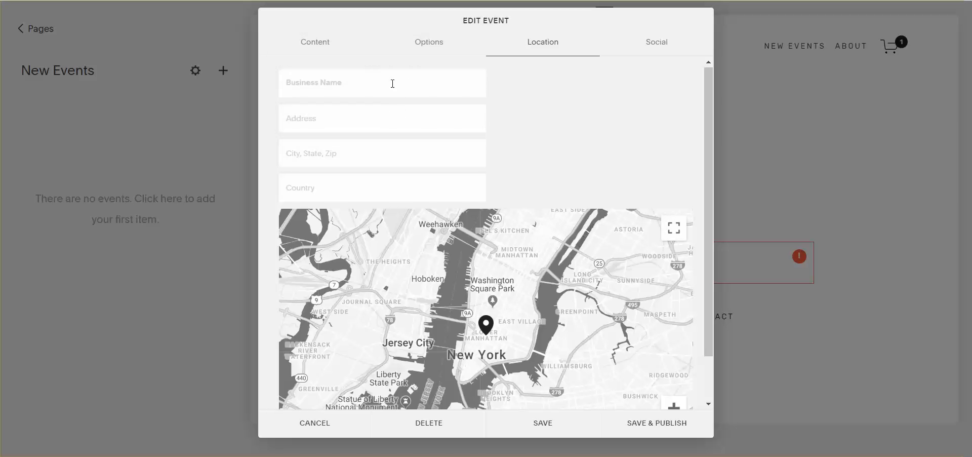
pyautogui.write('A')
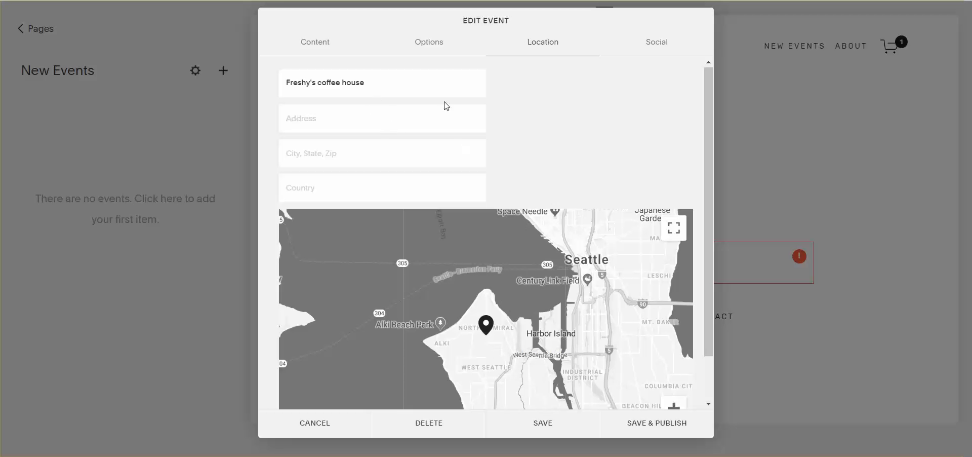
pyautogui.click(659, 53)
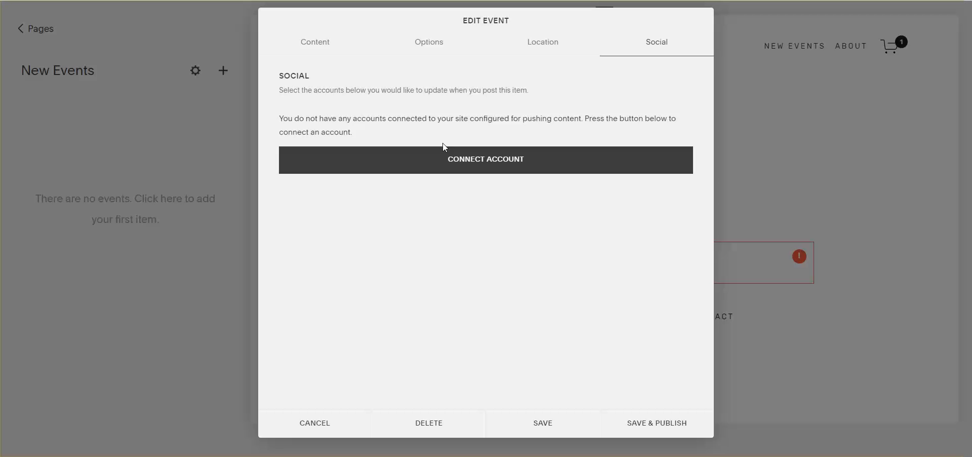
pyautogui.click(655, 430)
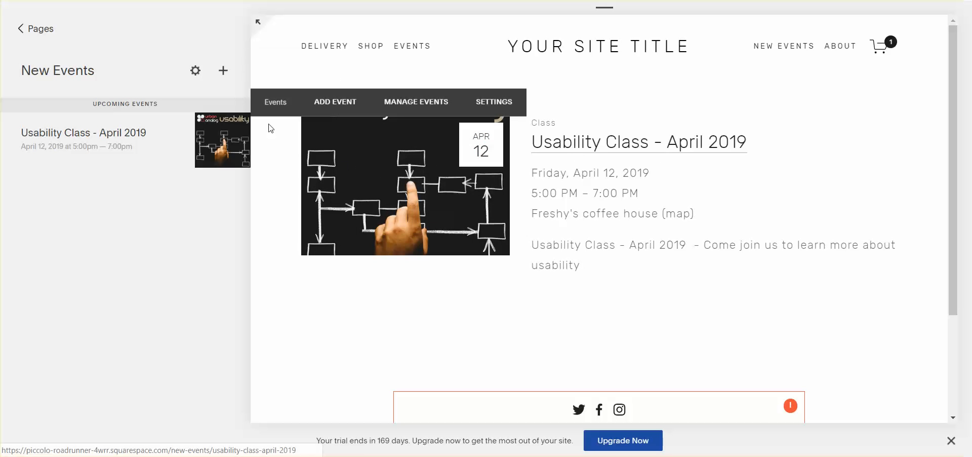
# - Preview the published event in full view and examine its detail page, including the image, product, category and tags
pyautogui.moveTo(262, 44)
pyautogui.click(256, 23)
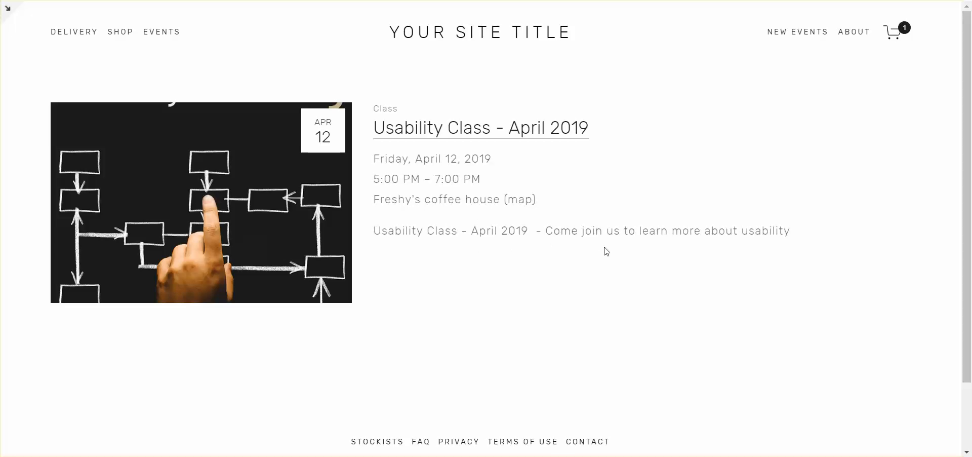
pyautogui.click(432, 136)
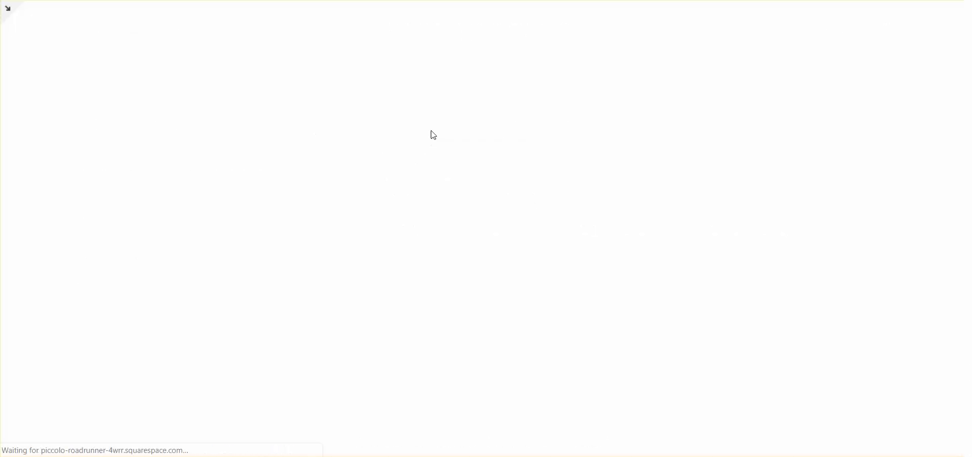
pyautogui.scroll(-10, 548, 187)
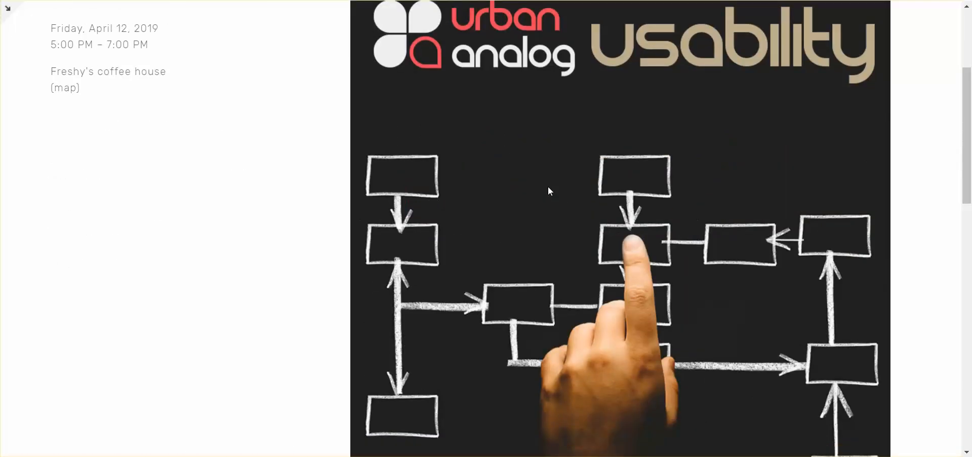
pyautogui.scroll(-5, 494, 238)
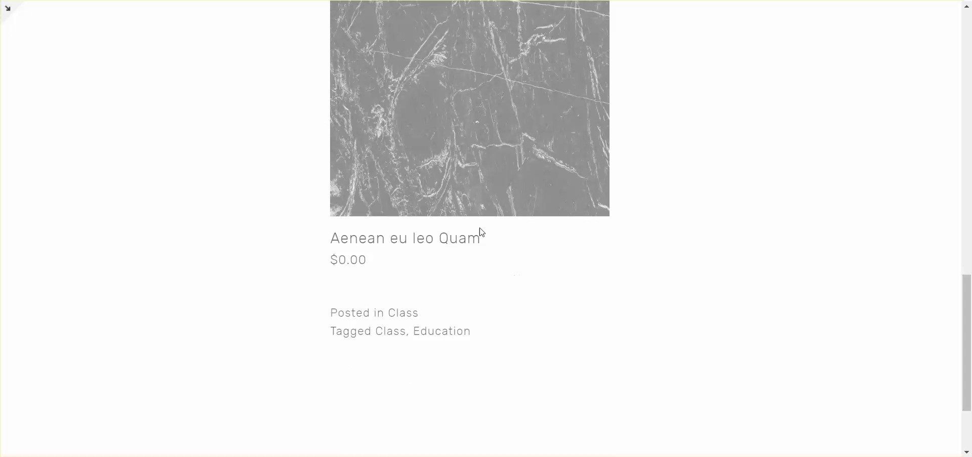
pyautogui.scroll(4, 488, 296)
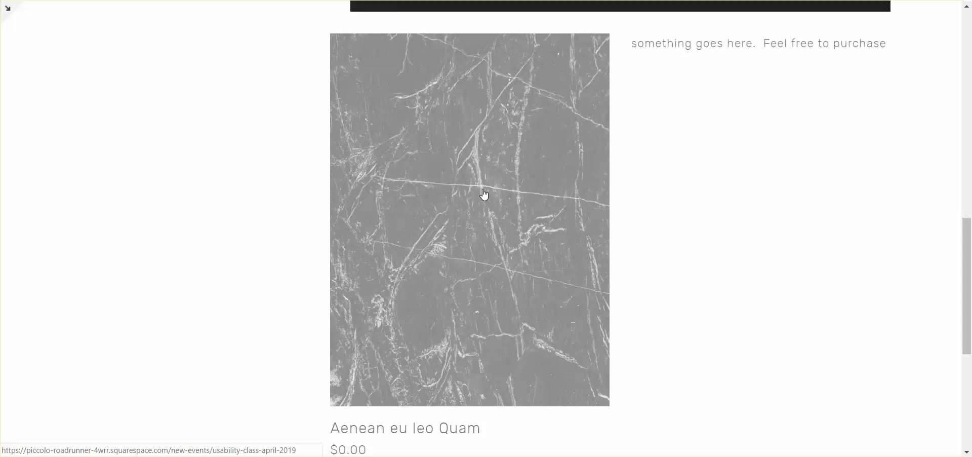
pyautogui.scroll(-4, 495, 207)
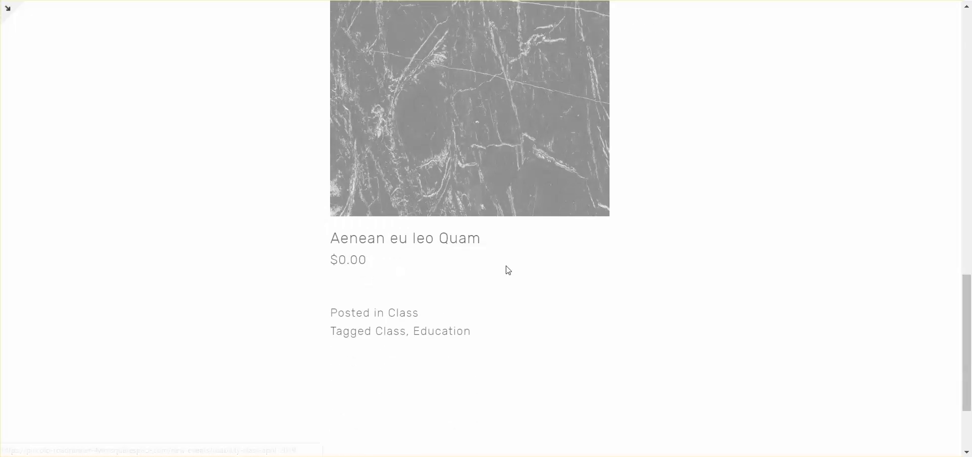
pyautogui.scroll(5, 508, 270)
pyautogui.scroll(10, 699, 206)
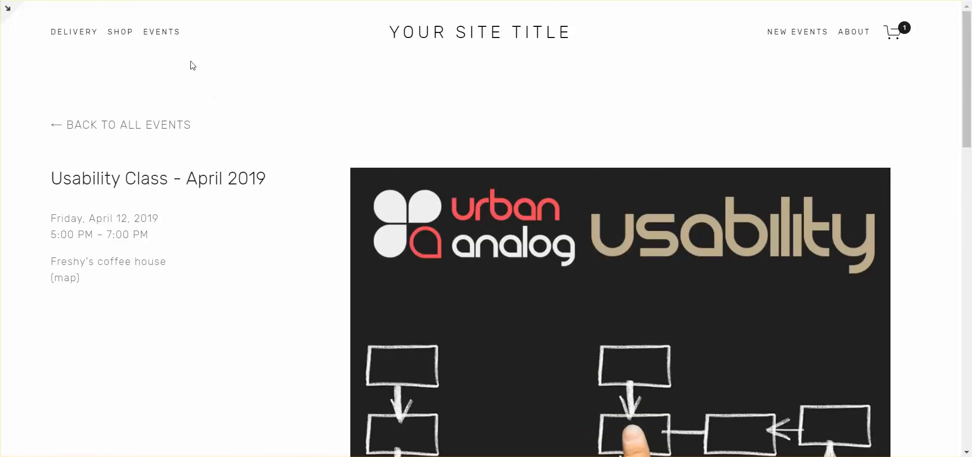
# - Make the Summary block in the home page's Press section display content from New Events and save the section
pyautogui.click(439, 35)
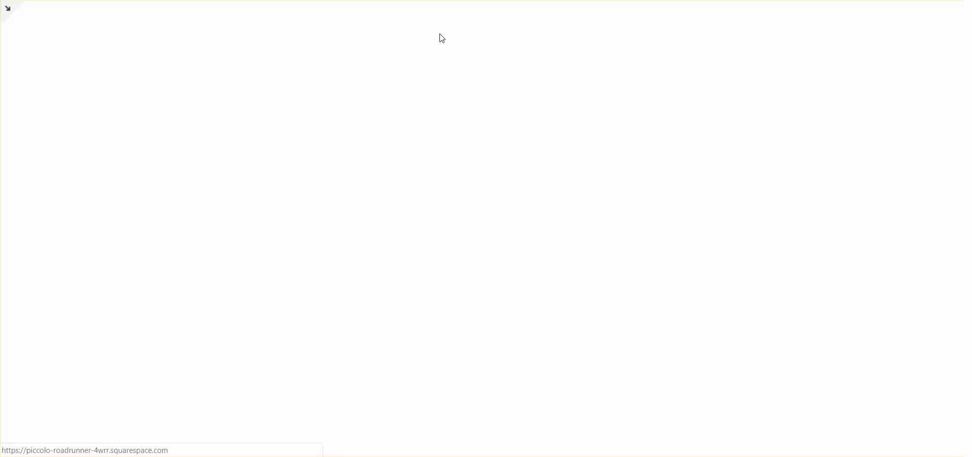
pyautogui.scroll(-20, 555, 169)
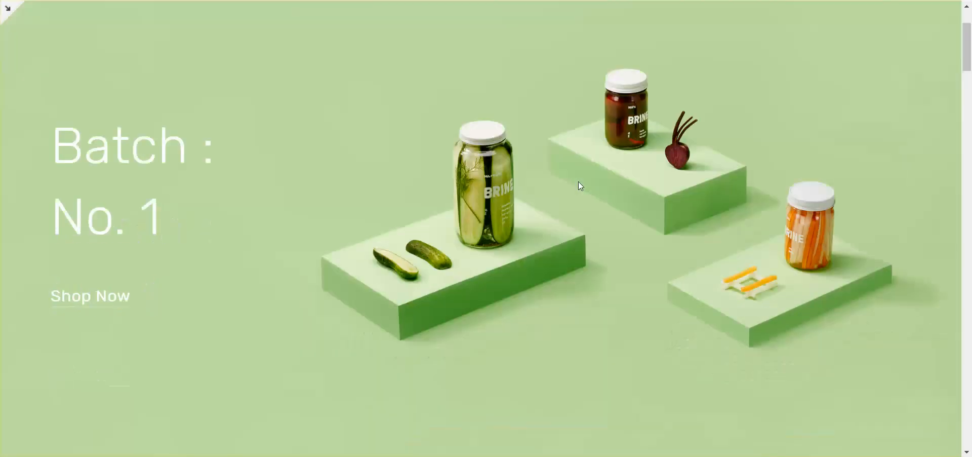
pyautogui.scroll(-20, 596, 196)
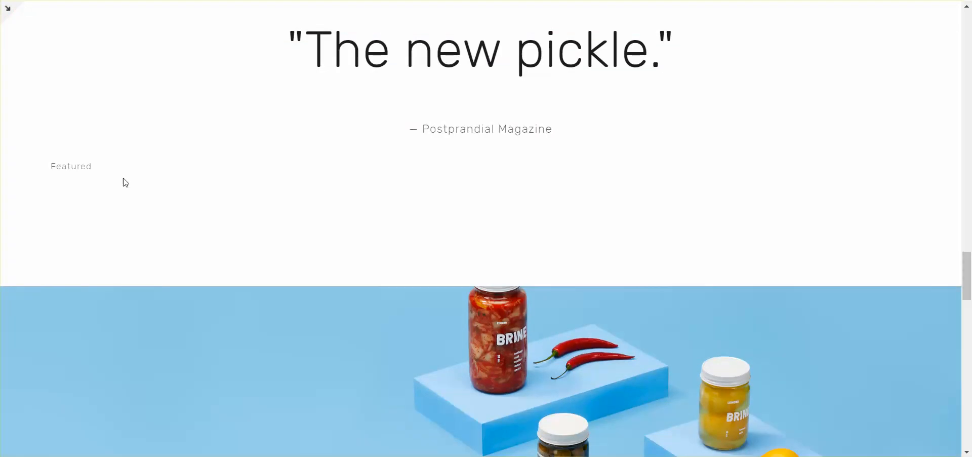
pyautogui.click(9, 10)
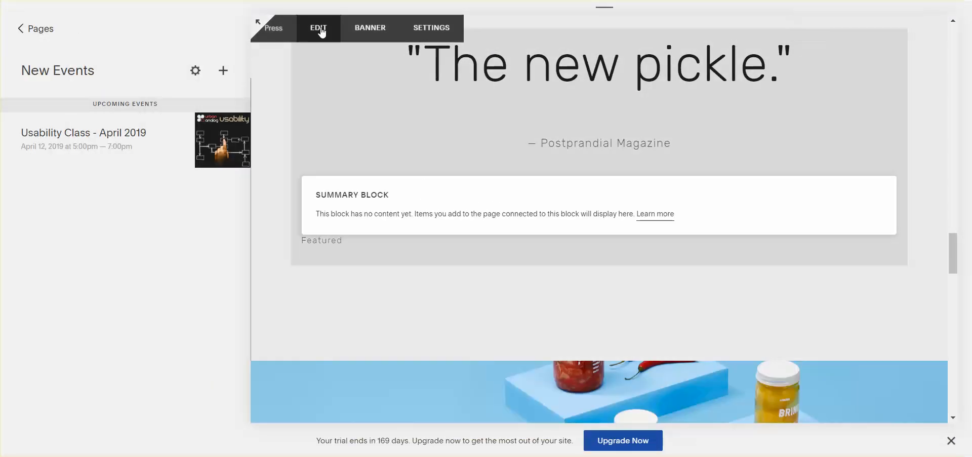
pyautogui.click(319, 29)
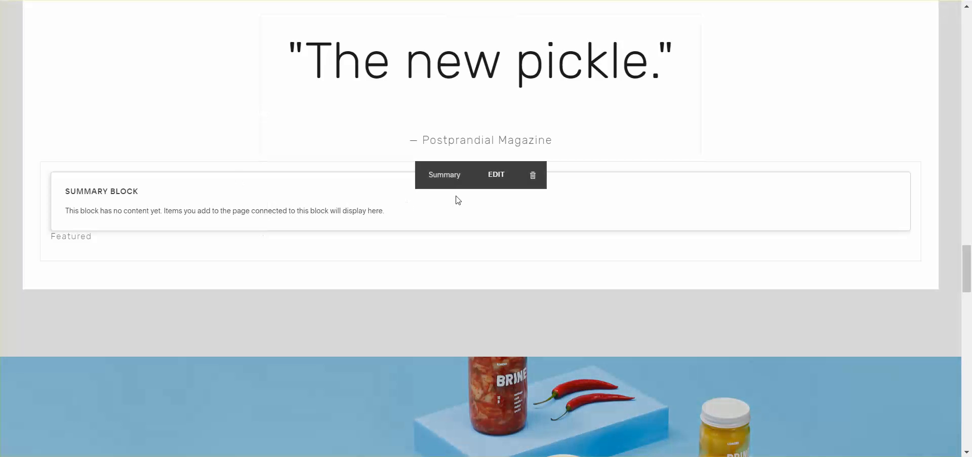
pyautogui.click(494, 177)
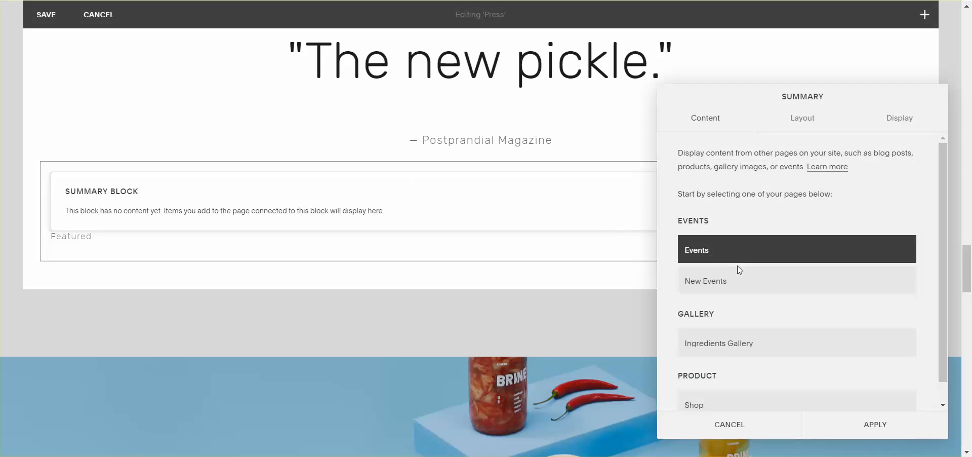
pyautogui.click(743, 281)
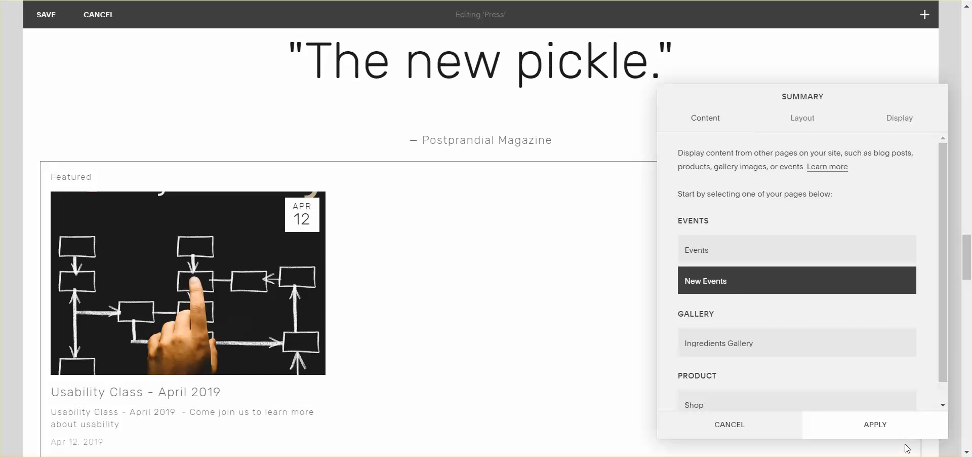
pyautogui.click(875, 424)
pyautogui.scroll(-3, 355, 254)
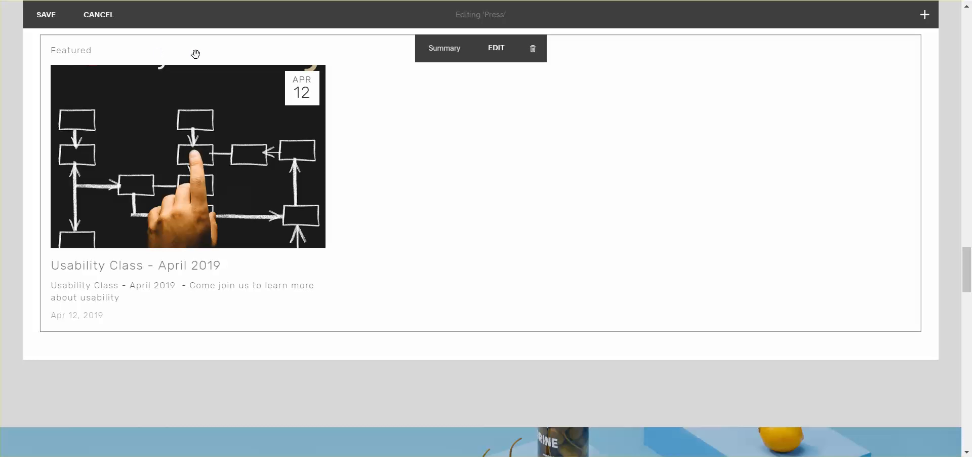
pyautogui.click(60, 15)
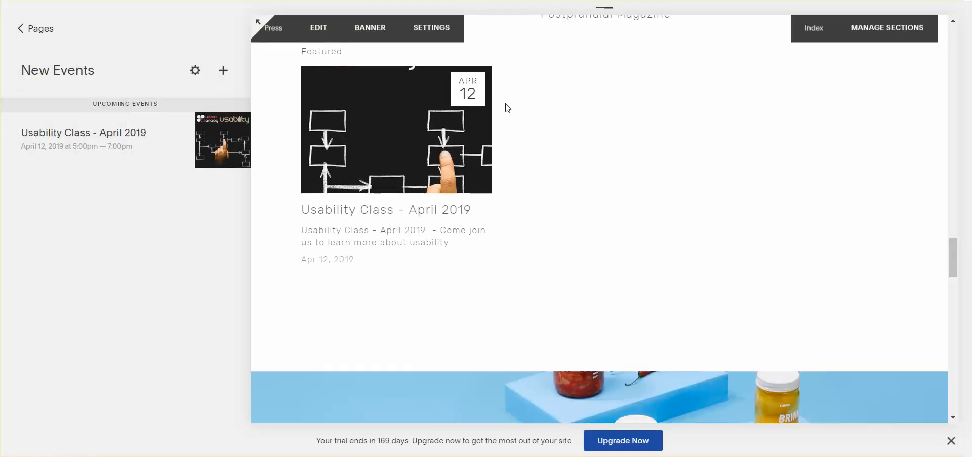
# - Reopen the Press section for editing and set the Summary block's aspect ratio to 1:1 Square
pyautogui.scroll(2, 456, 101)
pyautogui.click(322, 31)
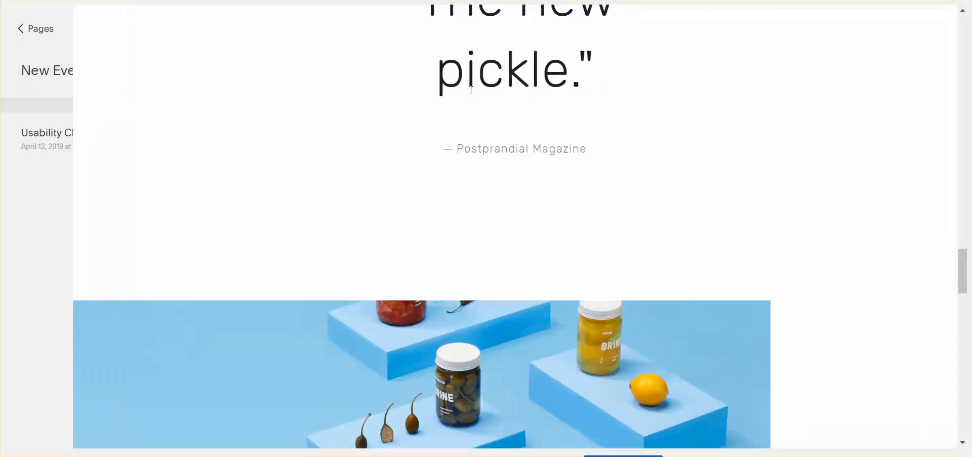
pyautogui.click(496, 115)
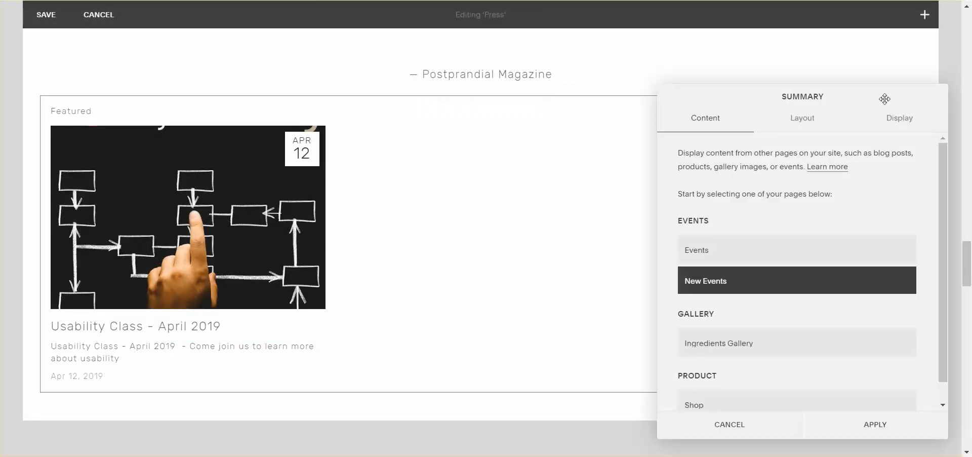
pyautogui.click(810, 120)
pyautogui.scroll(-1, 793, 283)
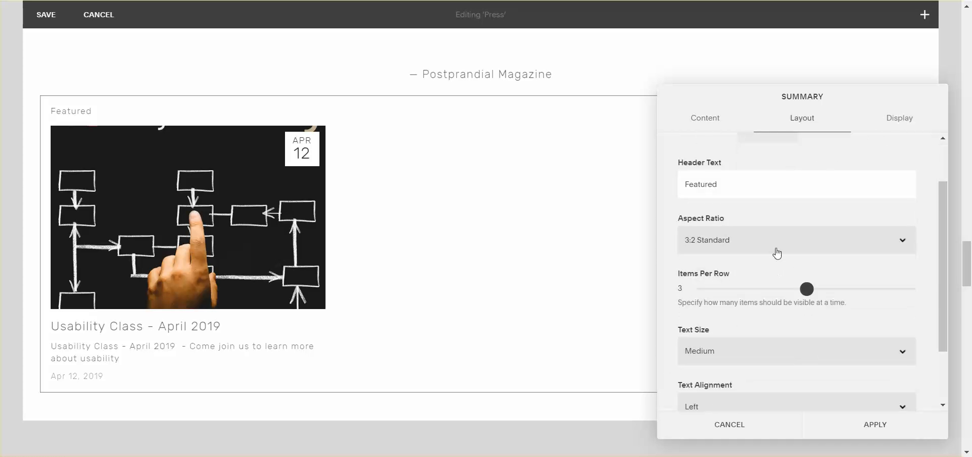
pyautogui.click(780, 240)
pyautogui.click(776, 269)
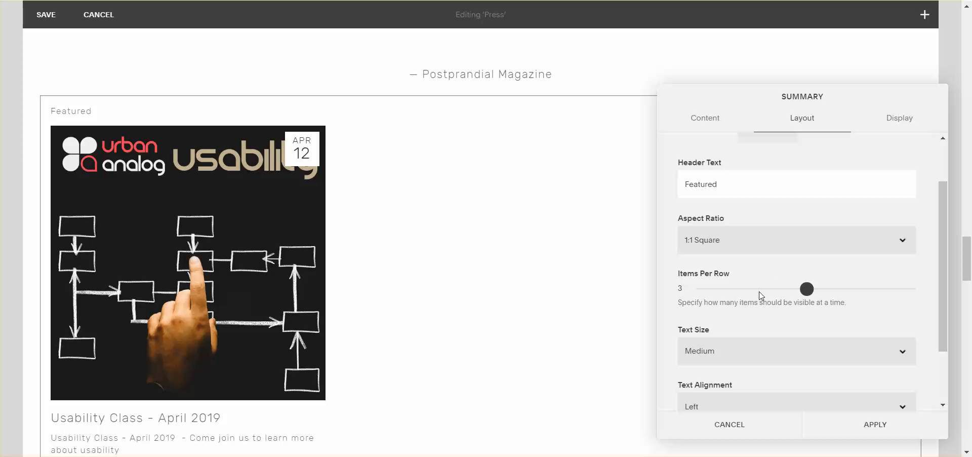
# - Set the Summary block to 1 item per row and apply its layout settings
pyautogui.moveTo(805, 289); pyautogui.dragTo(711, 288)
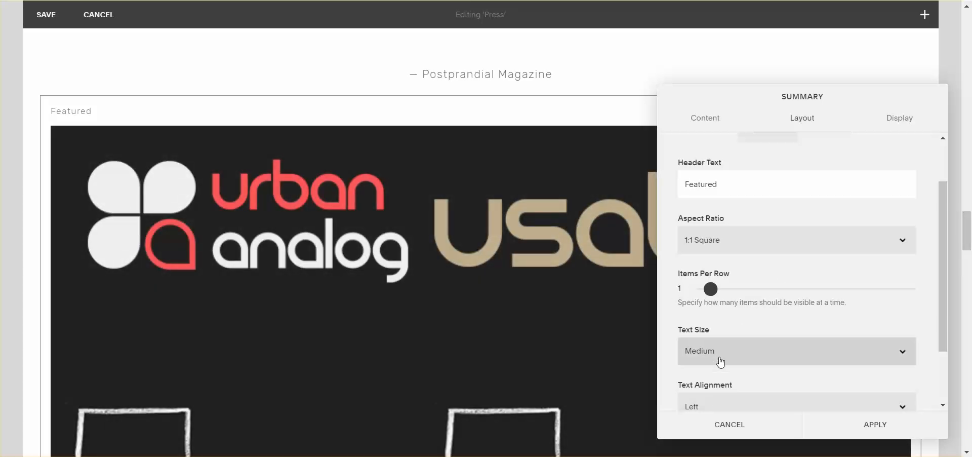
pyautogui.scroll(-2, 743, 348)
pyautogui.scroll(3, 803, 309)
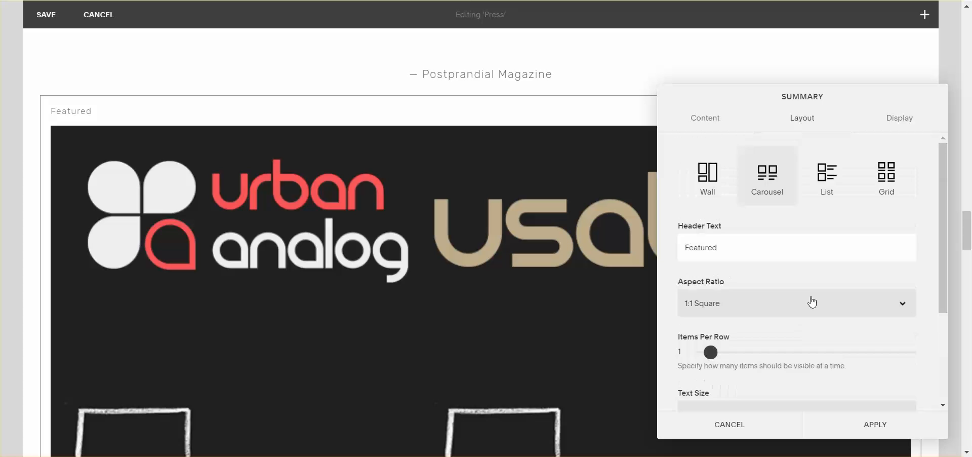
pyautogui.click(890, 424)
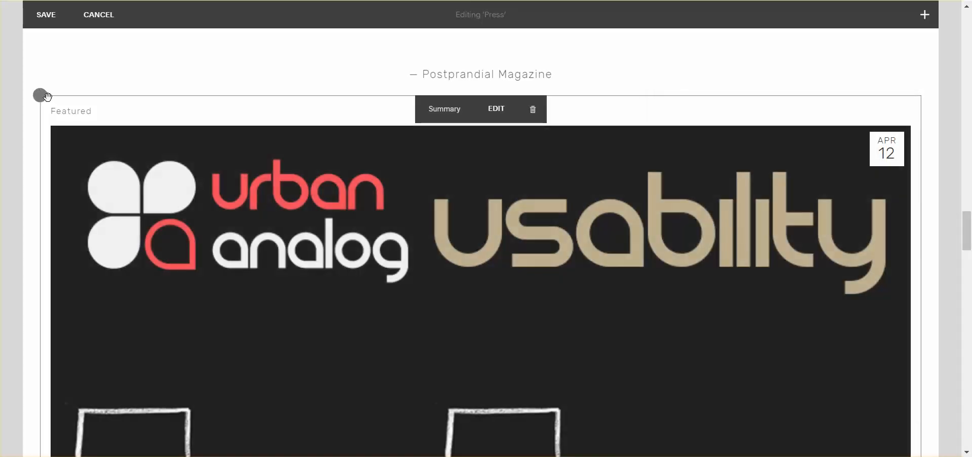
# - Insert a text block reading "Something about class" above the Summary block and move it into its own left-hand column
pyautogui.click(46, 95)
pyautogui.click(76, 93)
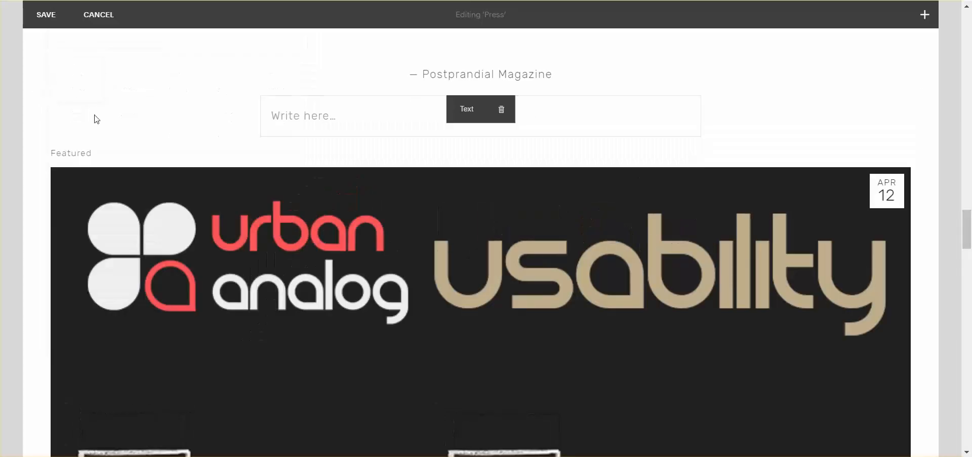
pyautogui.click(279, 120)
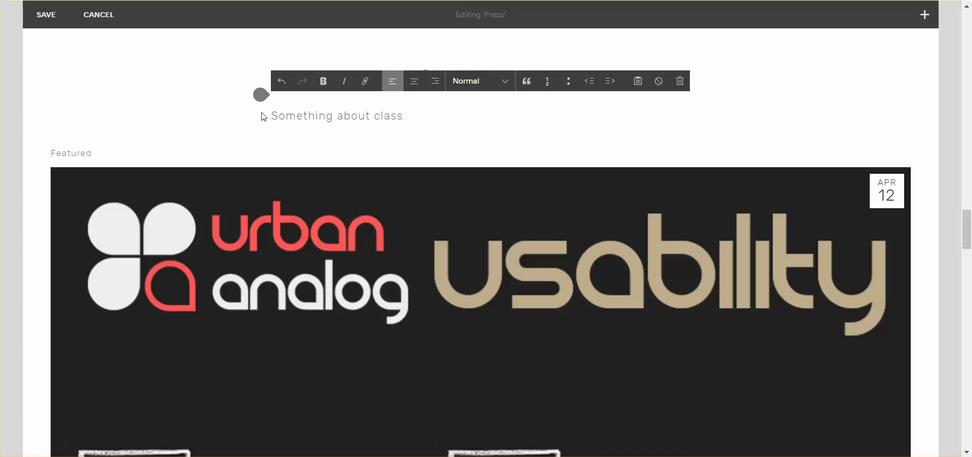
pyautogui.click(170, 57)
pyautogui.moveTo(129, 104); pyautogui.dragTo(53, 174)
# - Replace the quote heading above the Summary block with "Education Classes"
pyautogui.scroll(3, 633, 101)
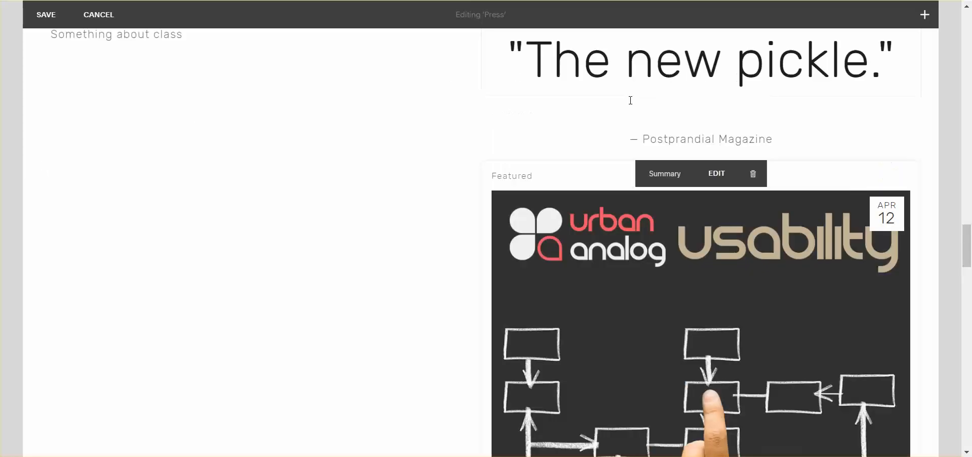
pyautogui.click(569, 183)
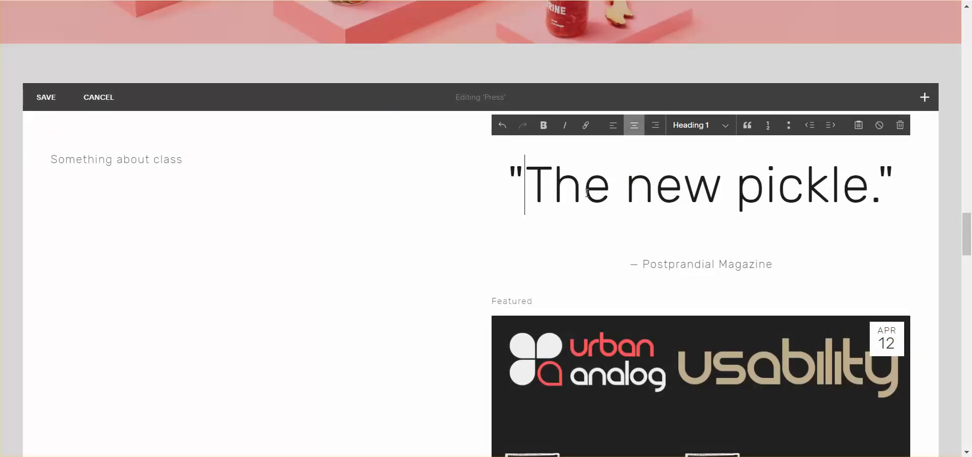
pyautogui.press('Home')
pyautogui.hotkey('ctrl', 'shift', 'Right')
pyautogui.hotkey('ctrl', 'shift', 'Right')
pyautogui.hotkey('ctrl', 'shift', 'Right')
pyautogui.hotkey('ctrl', 'shift', 'Right')
pyautogui.write('E')
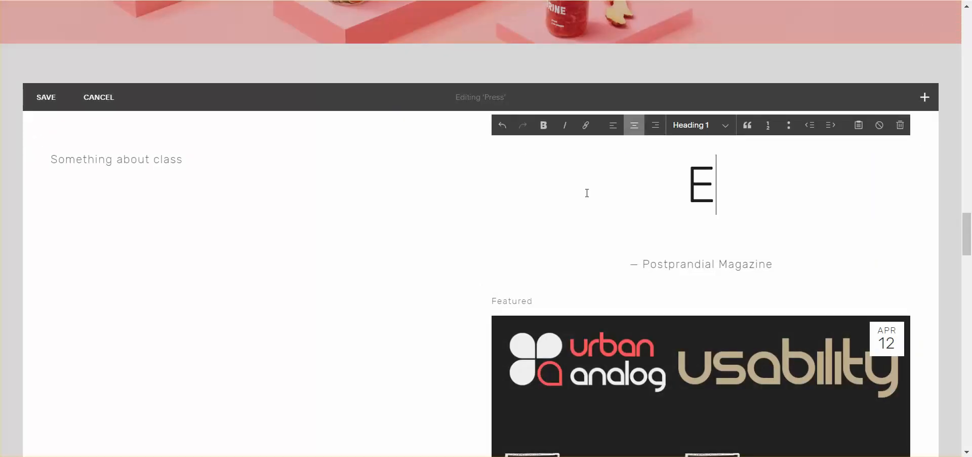
pyautogui.write('ducation')
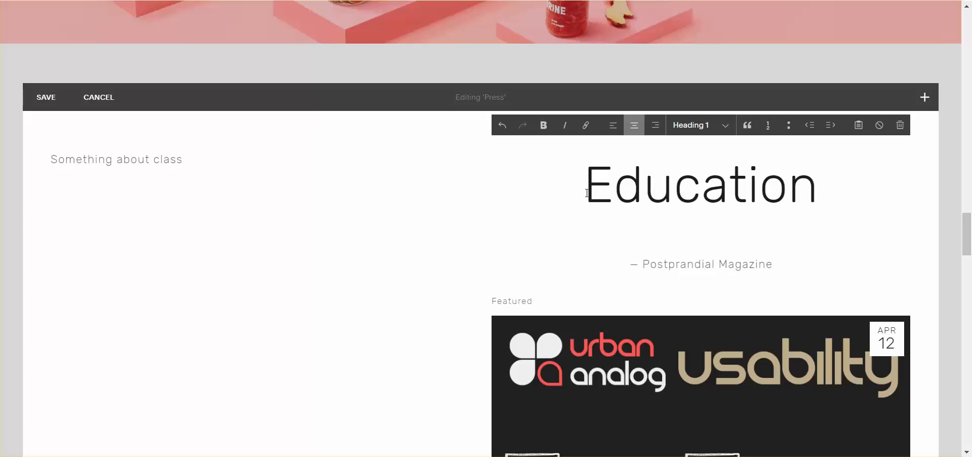
pyautogui.write(' Classes')
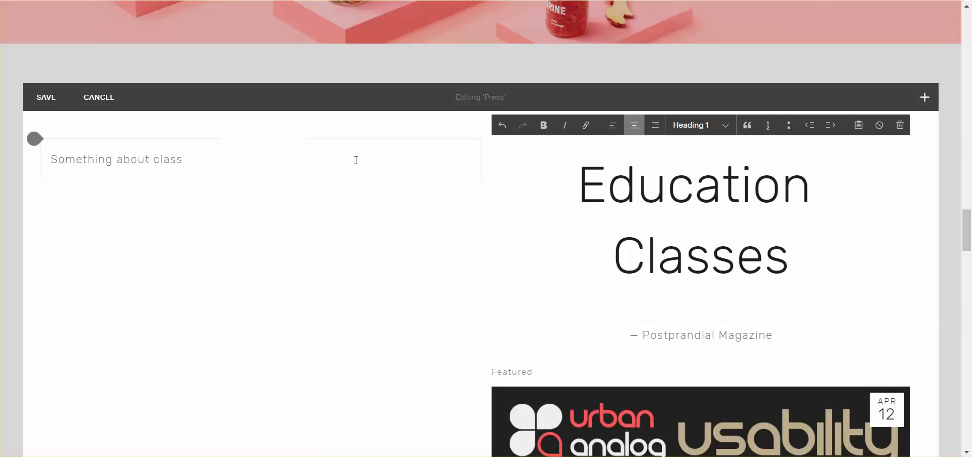
# - Move the "Education Classes" heading block into the left-hand column above the "Something about class" text
pyautogui.moveTo(693, 391)
pyautogui.click(402, 225)
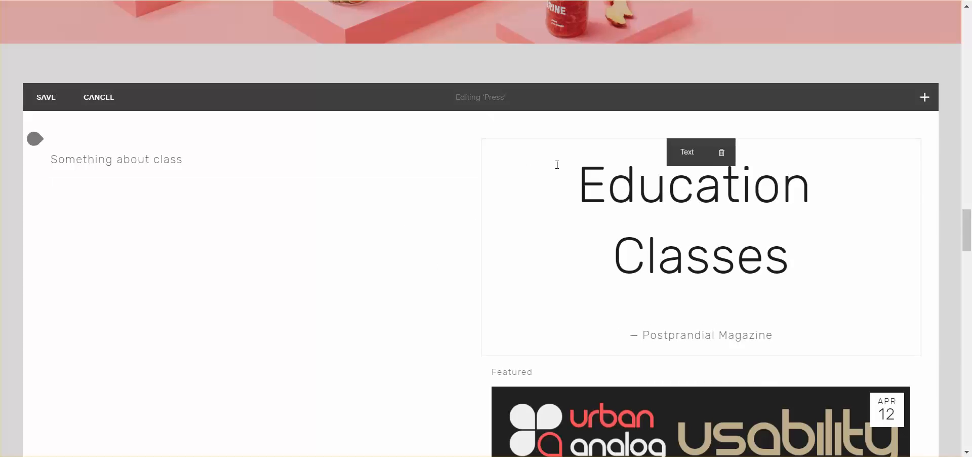
pyautogui.moveTo(554, 143); pyautogui.dragTo(98, 142)
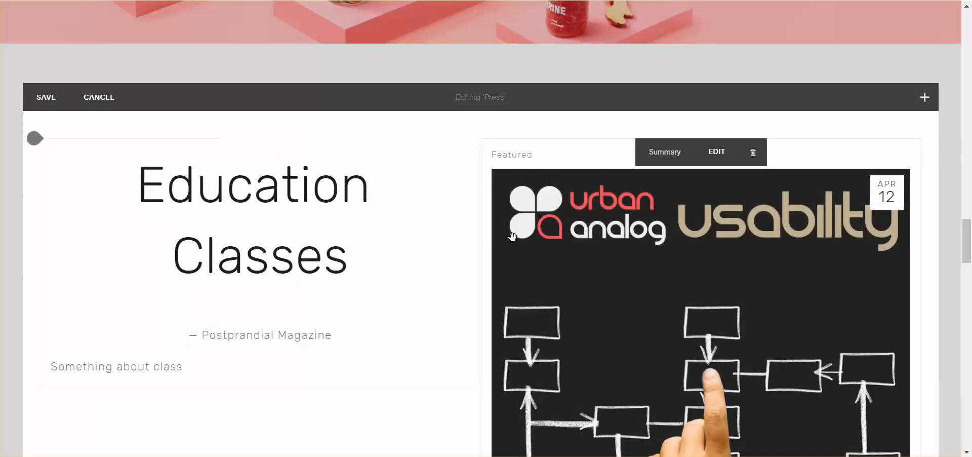